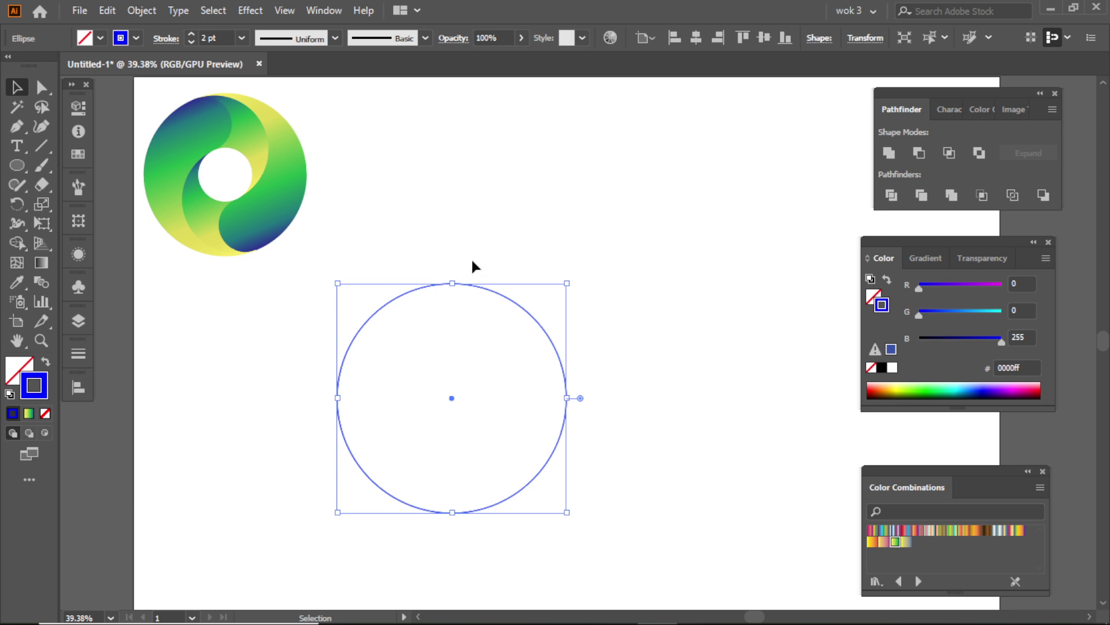
Step: Duplicate the circle twice horizontally to form a row of three equal overlapping circles
{"action": "left_click_drag", "start_coordinate": [491, 293], "coordinate": [631, 310]}
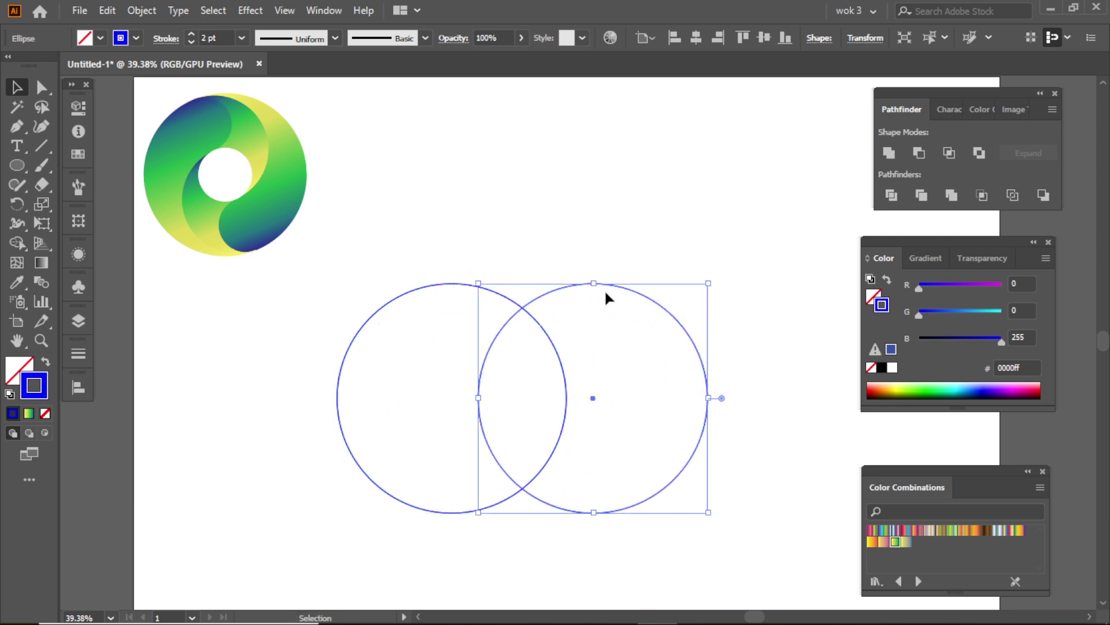
{"action": "key", "text": "ctrl+d"}
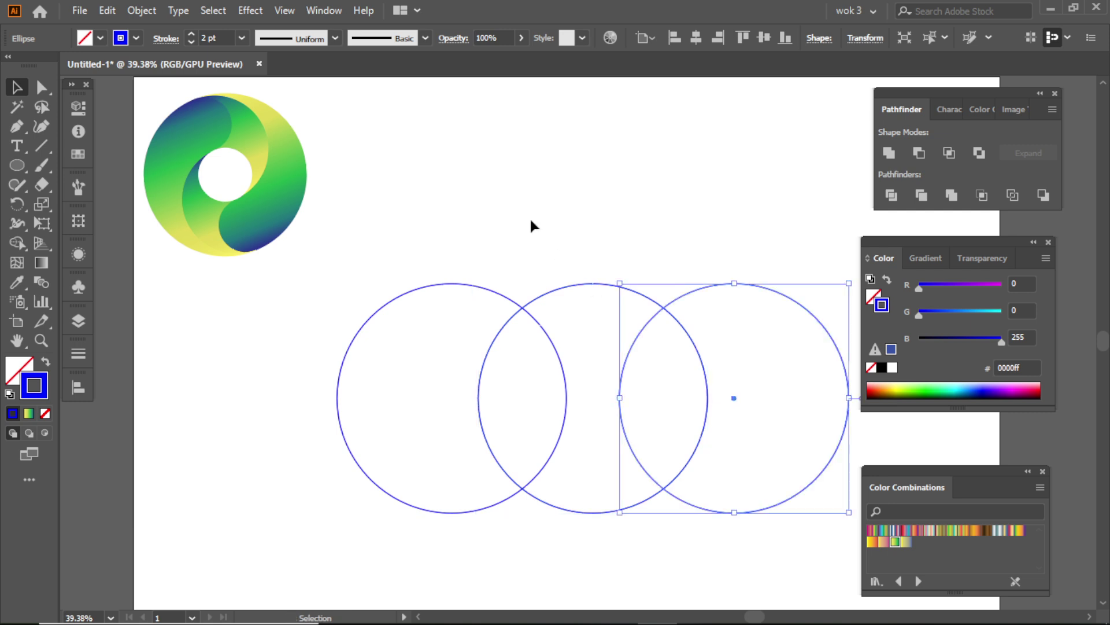
{"action": "left_click", "coordinate": [531, 225]}
{"action": "left_click_drag", "start_coordinate": [595, 248], "coordinate": [542, 238]}
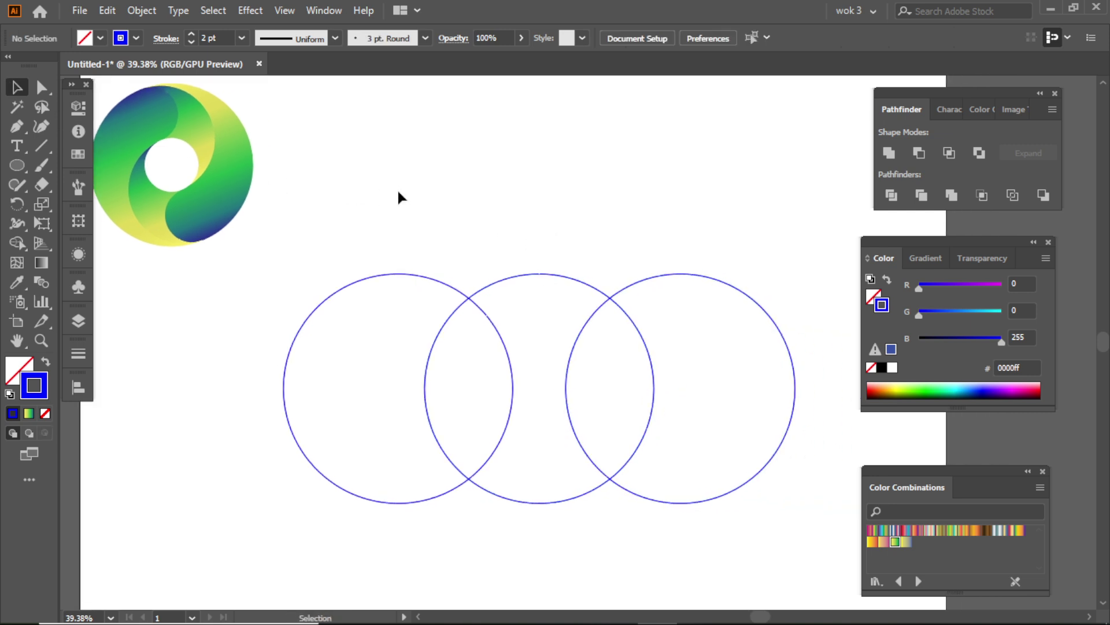
Step: Move the two circle copies above and right of the original and scale them down to about 234 px in diameter
{"action": "left_click_drag", "start_coordinate": [684, 329], "coordinate": [679, 331]}
{"action": "left_click_drag", "start_coordinate": [615, 302], "coordinate": [620, 138]}
{"action": "left_click_drag", "start_coordinate": [801, 223], "coordinate": [687, 224]}
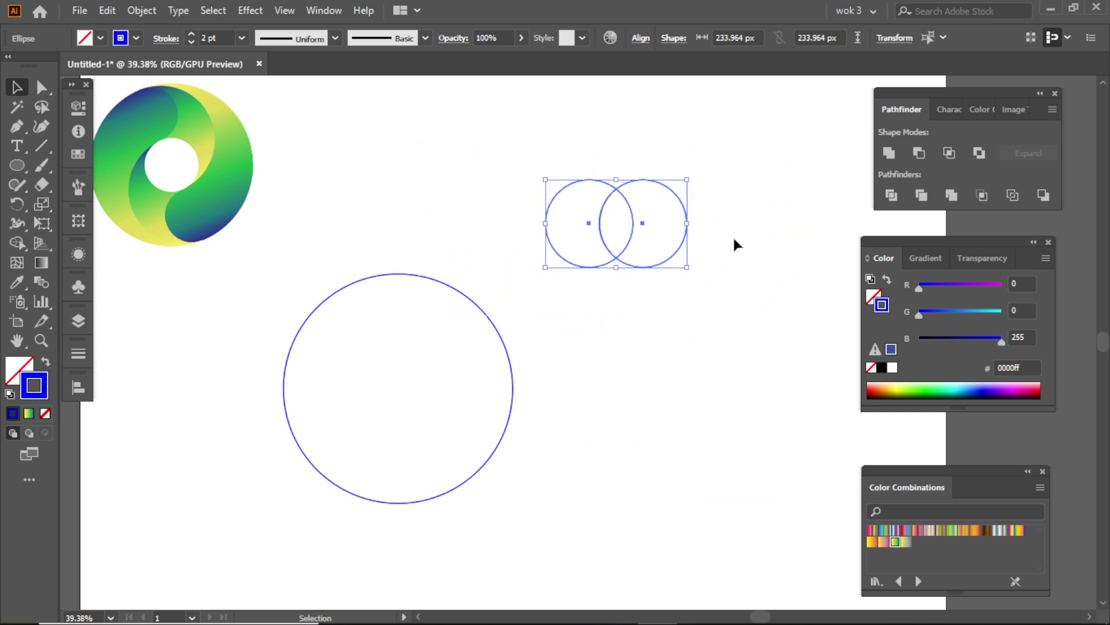
Step: Place one of the small circles inside the large circle against its left edge and shrink it slightly
{"action": "left_click", "coordinate": [733, 239]}
{"action": "left_click_drag", "start_coordinate": [607, 184], "coordinate": [345, 350]}
{"action": "left_click", "coordinate": [376, 378]}
{"action": "left_click", "coordinate": [371, 388]}
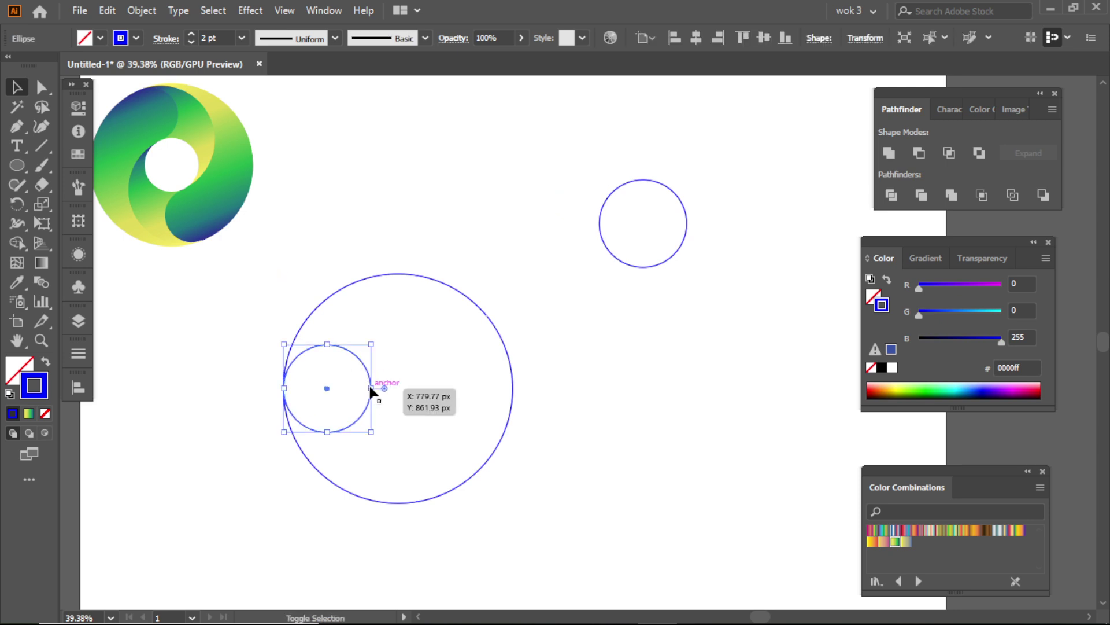
{"action": "left_click_drag", "start_coordinate": [372, 388], "coordinate": [431, 371]}
Step: Duplicate the inner small circle twice in a touching row and scale all three to span the large circle's diameter, each about 204 px wide
{"action": "left_click", "coordinate": [370, 373]}
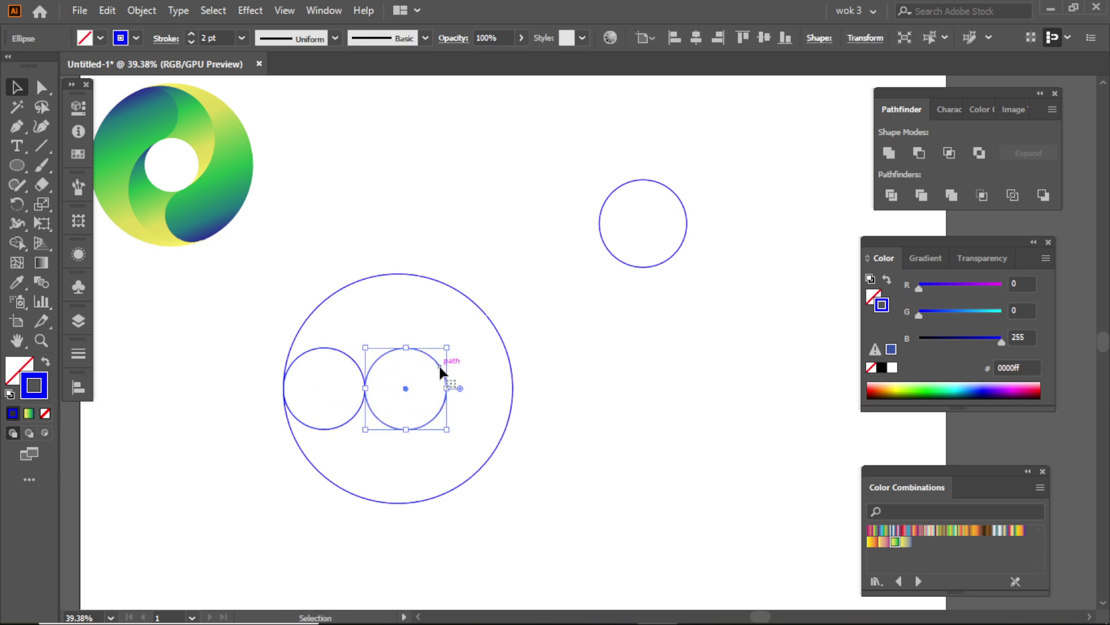
{"action": "key", "text": "ctrl+d"}
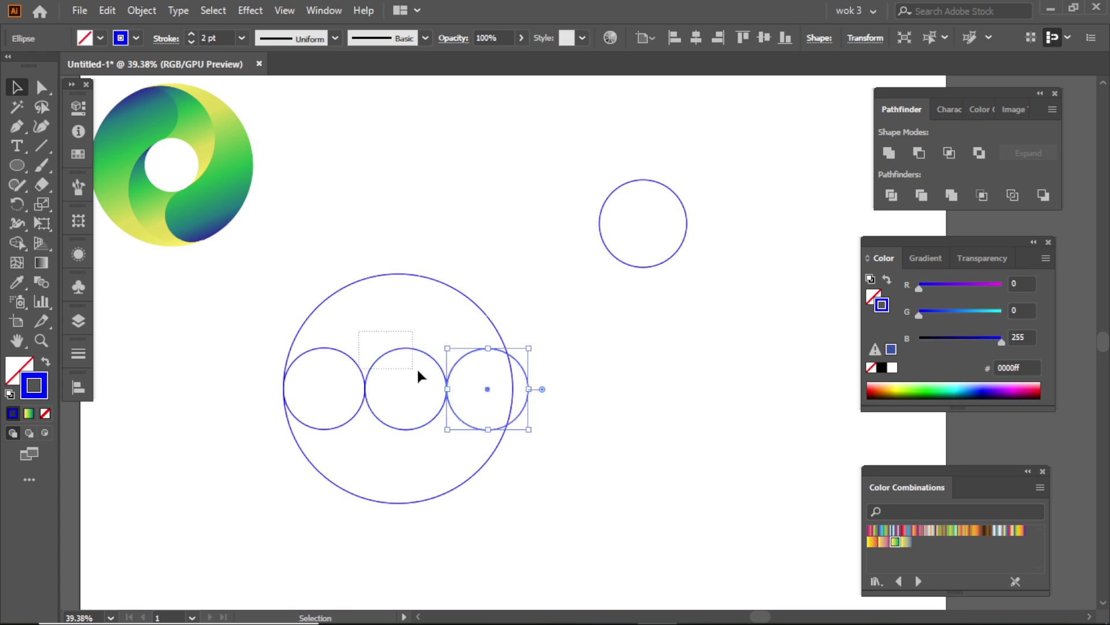
{"action": "left_click_drag", "start_coordinate": [454, 388], "coordinate": [455, 388]}
{"action": "left_click_drag", "start_coordinate": [528, 389], "coordinate": [513, 389]}
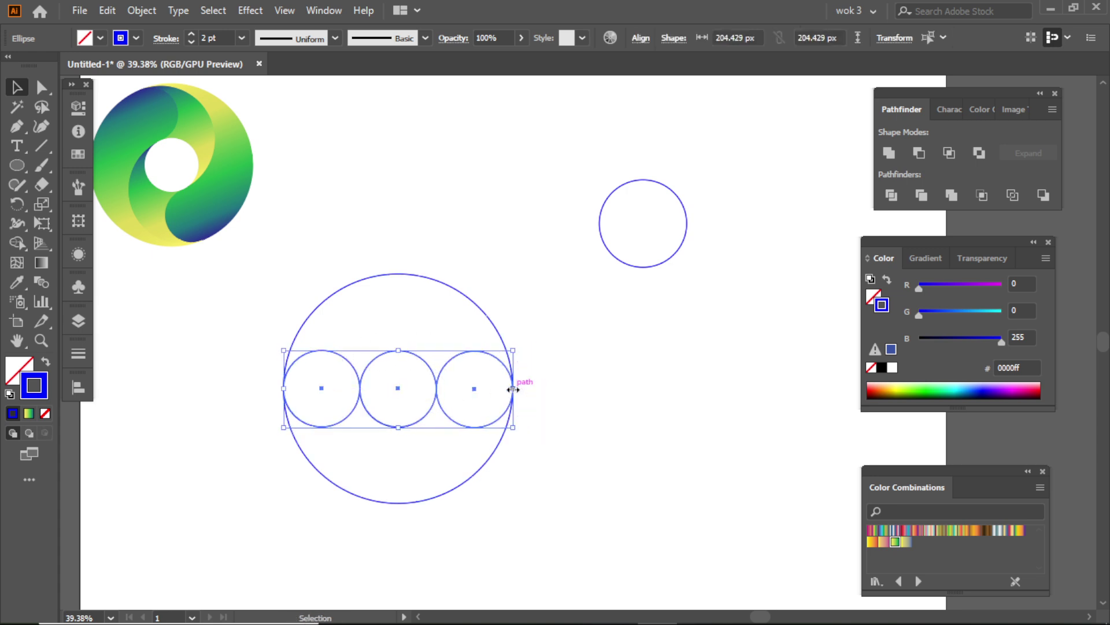
{"action": "left_click", "coordinate": [547, 384]}
{"action": "left_click", "coordinate": [348, 357]}
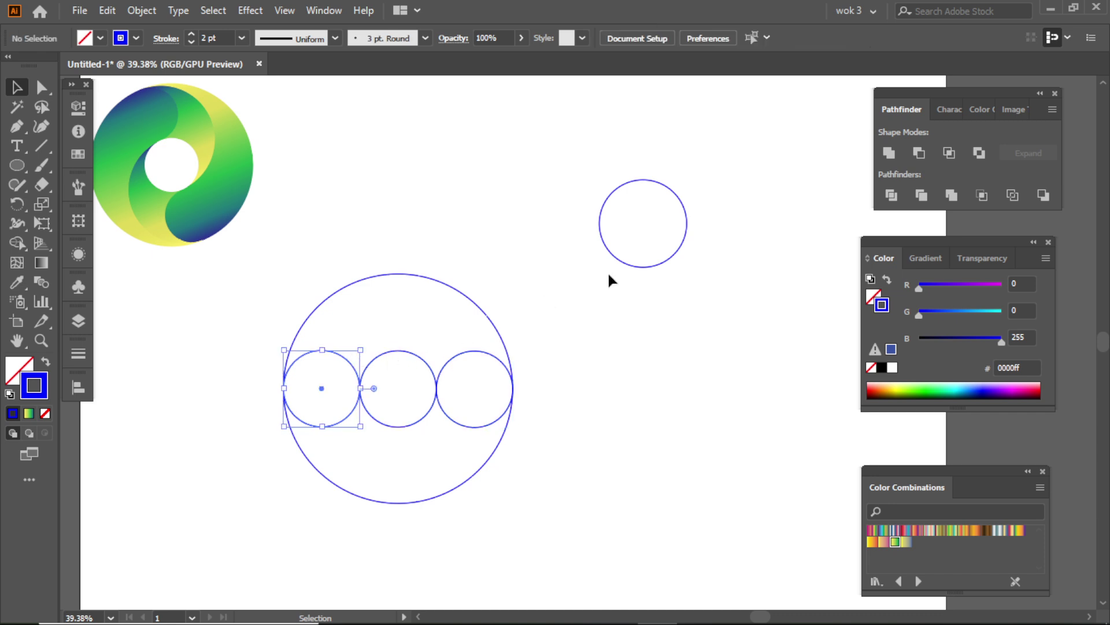
Step: Move the spare circle inside, enlarge it to span the middle and right small circles, and copy it over the middle and left ones
{"action": "left_click_drag", "start_coordinate": [628, 269], "coordinate": [389, 427]}
{"action": "left_click_drag", "start_coordinate": [446, 389], "coordinate": [512, 399]}
{"action": "left_click_drag", "start_coordinate": [475, 326], "coordinate": [405, 323]}
{"action": "left_click", "coordinate": [592, 331]}
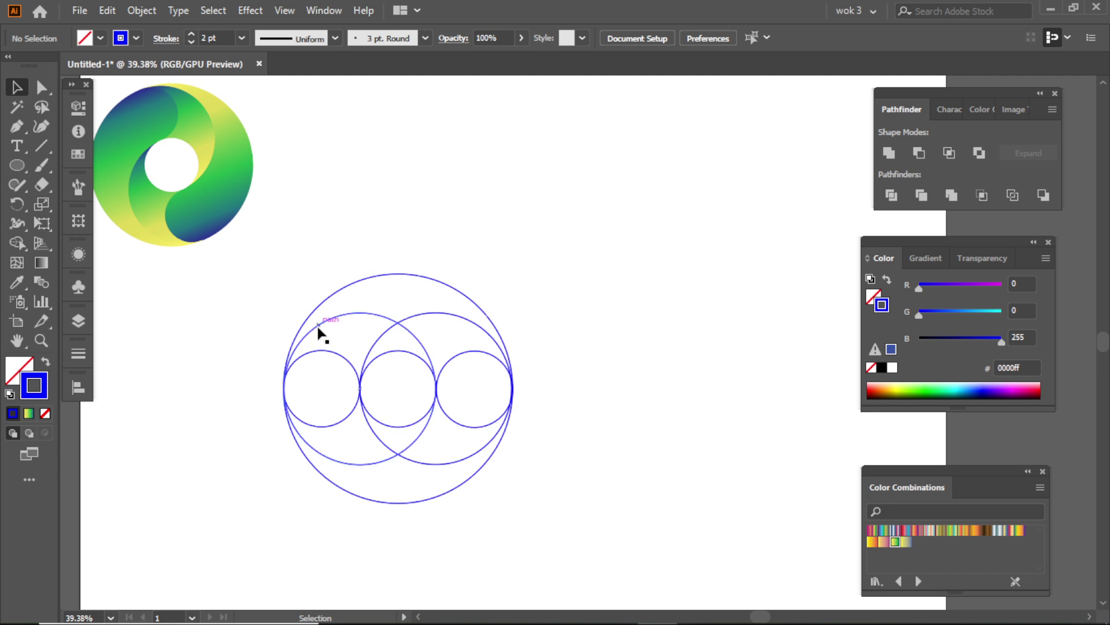
Step: Select all six circles for the Shape Builder tool and set the fill colour to red ff0024
{"action": "left_click", "coordinate": [351, 318]}
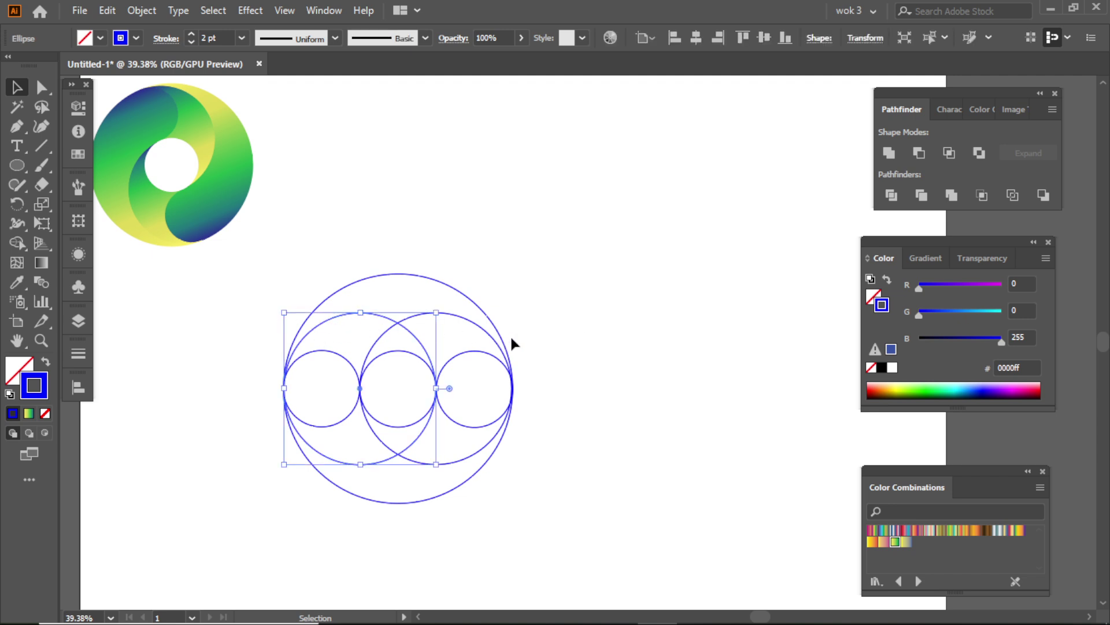
{"action": "left_click", "coordinate": [540, 338]}
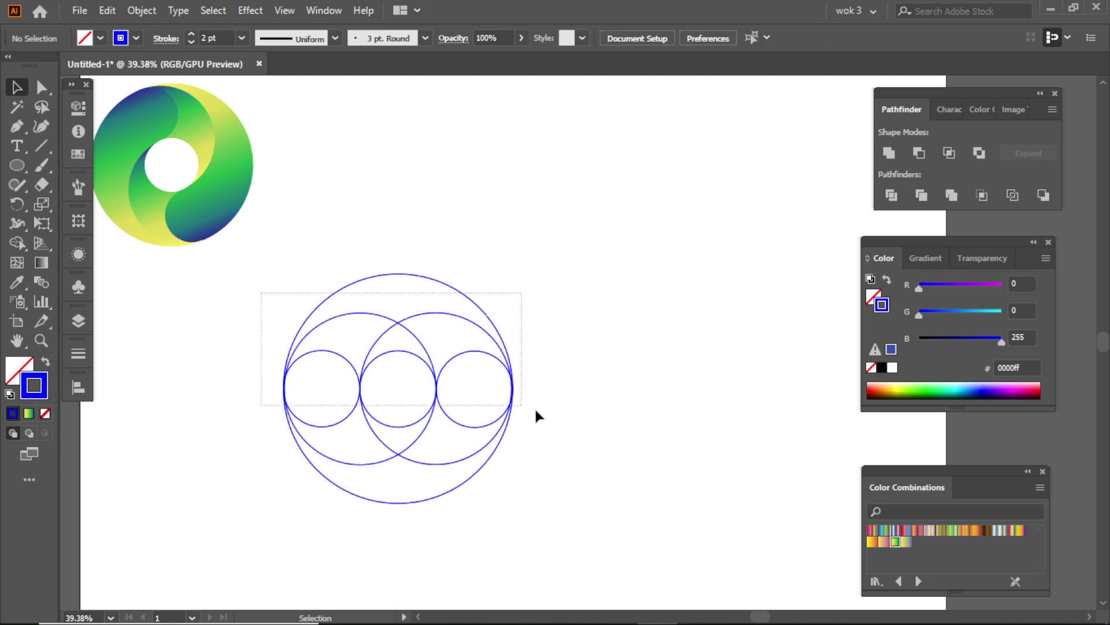
{"action": "left_click_drag", "start_coordinate": [598, 446], "coordinate": [598, 446]}
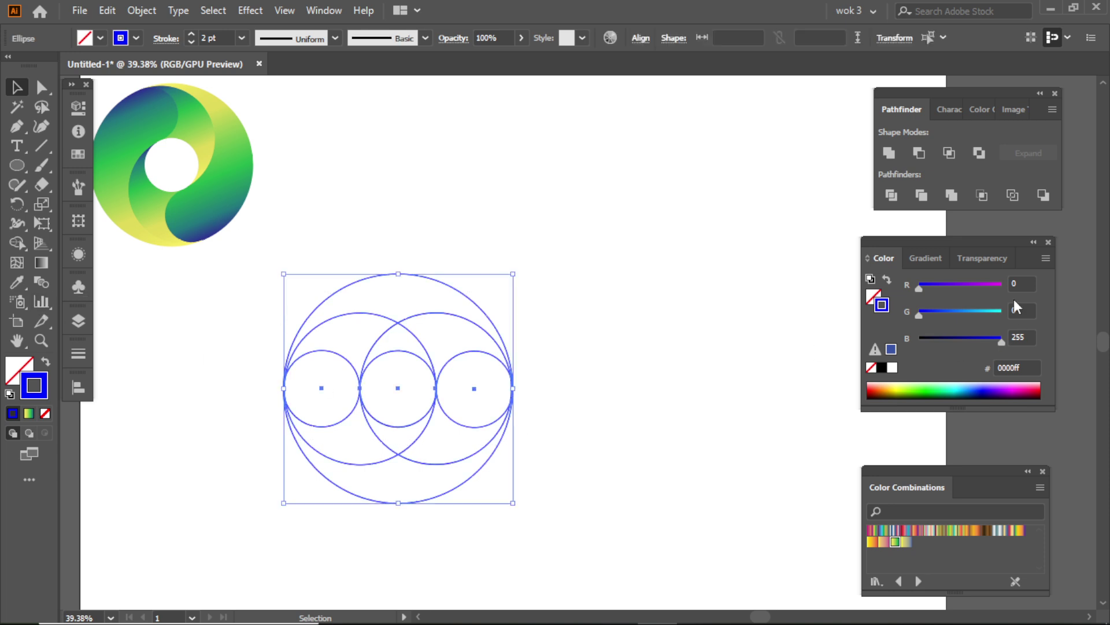
{"action": "left_click", "coordinate": [23, 241]}
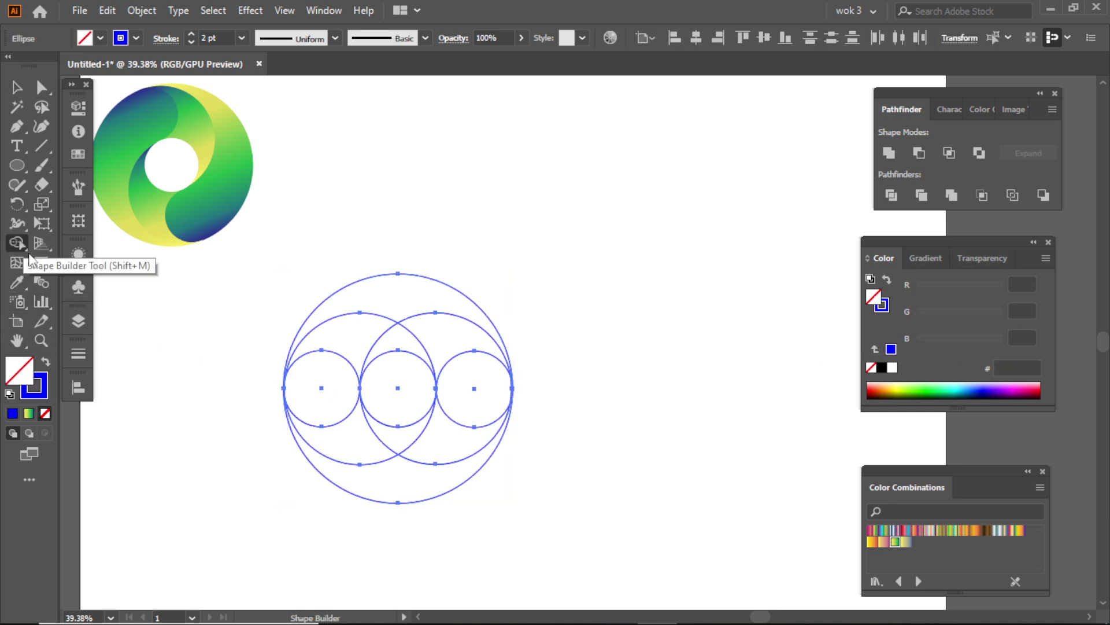
{"action": "left_click", "coordinate": [971, 110]}
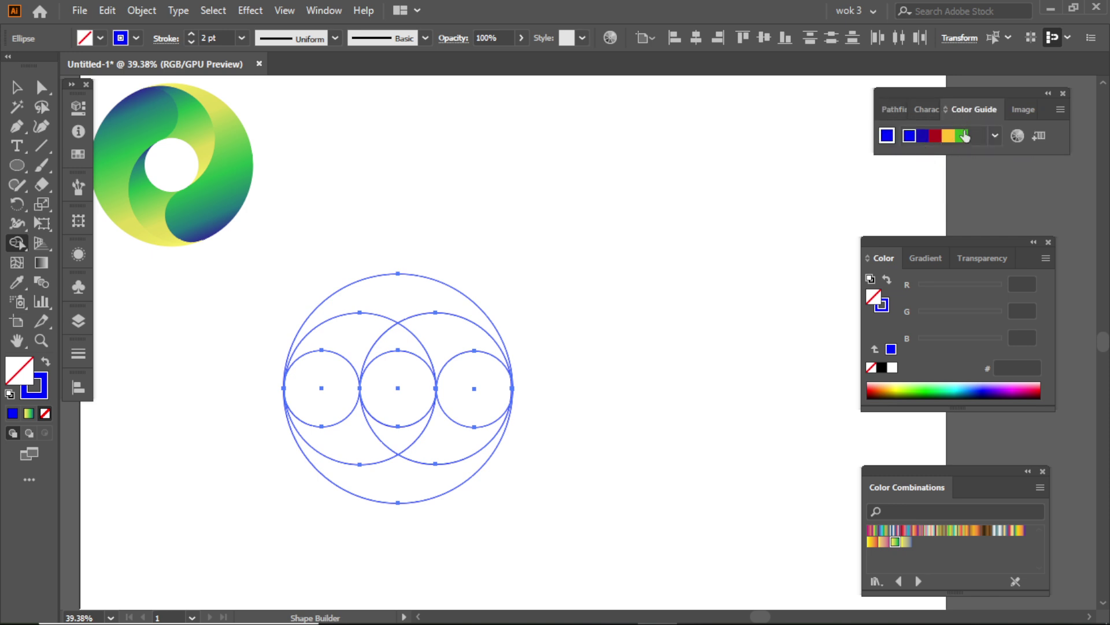
{"action": "left_click", "coordinate": [995, 135]}
{"action": "left_click", "coordinate": [994, 136]}
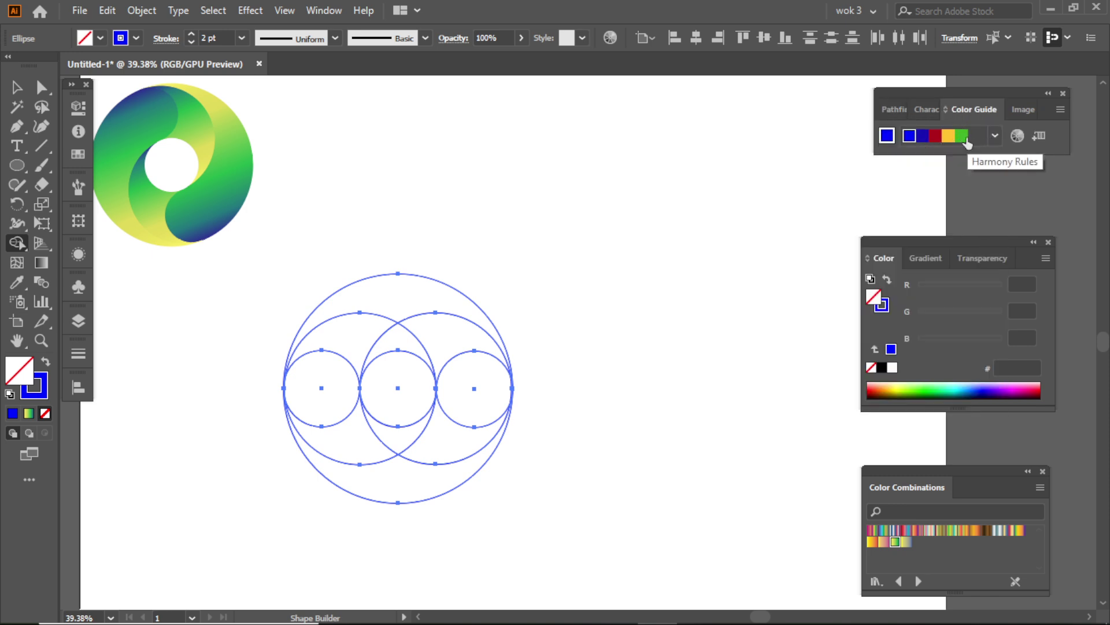
{"action": "left_click", "coordinate": [957, 139]}
{"action": "left_click_drag", "start_coordinate": [950, 288], "coordinate": [918, 312]}
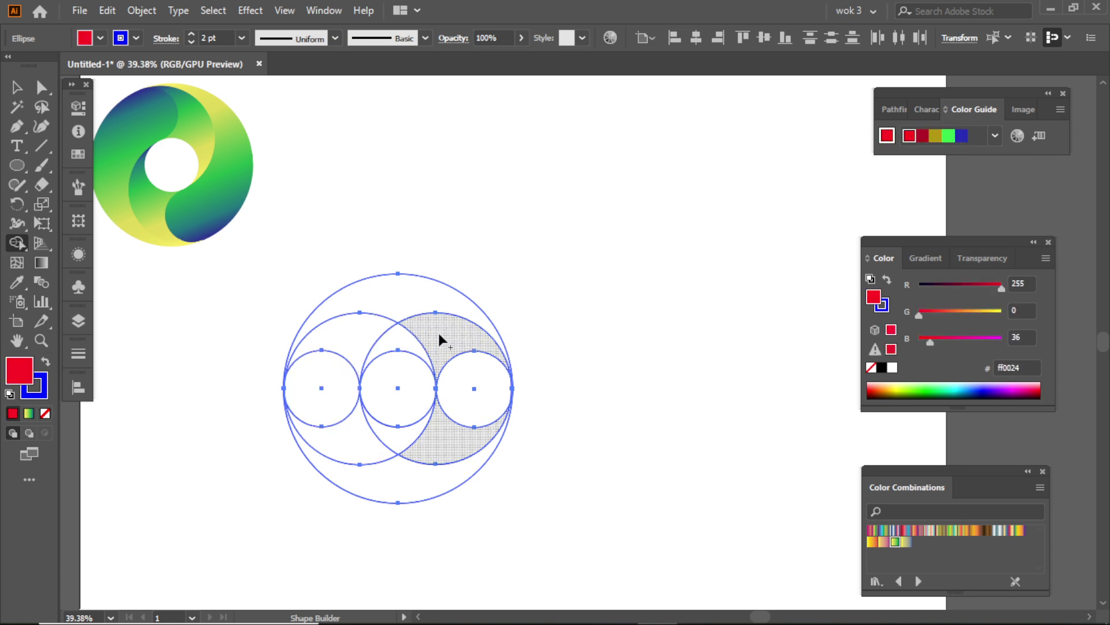
Step: Try to merge the right small circle, its surrounding crescent and the upper outer region with Shape Builder, and undo the merge and fill
{"action": "mouse_move", "coordinate": [464, 359]}
{"action": "left_mouse_down"}
{"action": "mouse_move", "coordinate": [435, 311]}
{"action": "mouse_move", "coordinate": [397, 292]}
{"action": "left_mouse_up"}
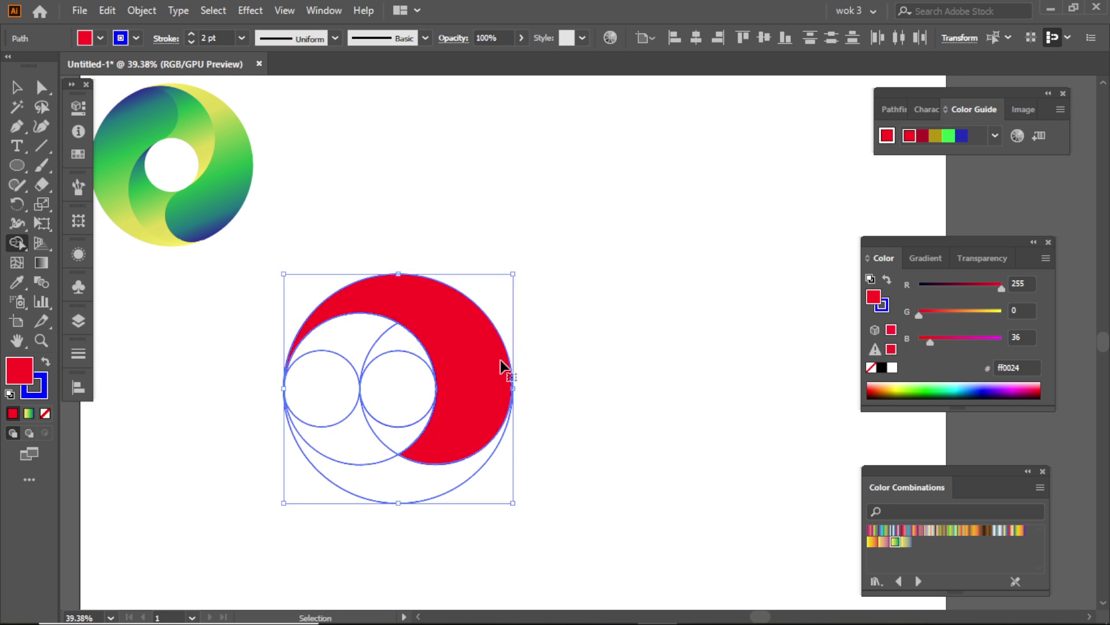
{"action": "key", "text": "ctrl+z"}
{"action": "left_click", "coordinate": [16, 87]}
{"action": "left_click", "coordinate": [498, 241]}
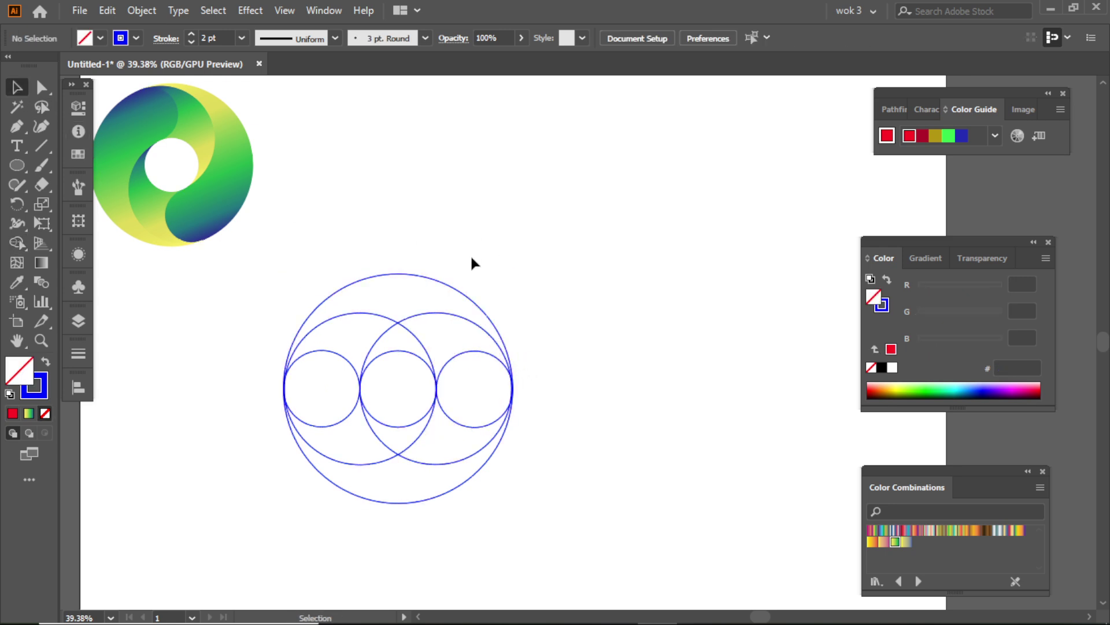
Step: Try to scale the outer circle's right edge slightly inward where the circles meet
{"action": "scroll", "coordinate": [335, 411], "scroll_direction": "up", "scroll_amount": 3}
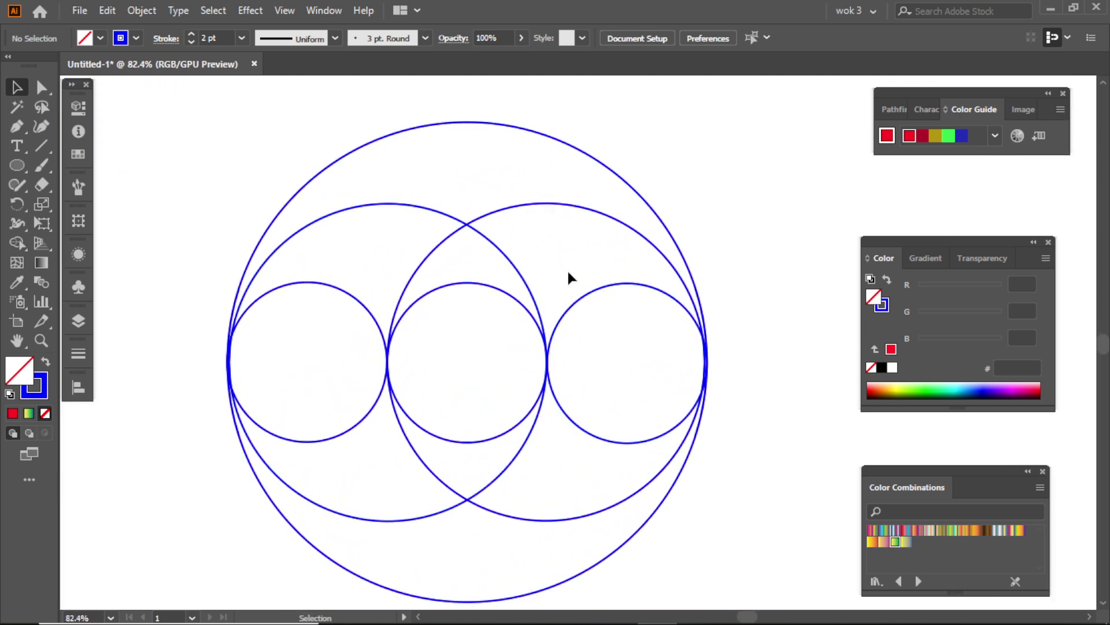
{"action": "left_click_drag", "start_coordinate": [734, 440], "coordinate": [733, 440]}
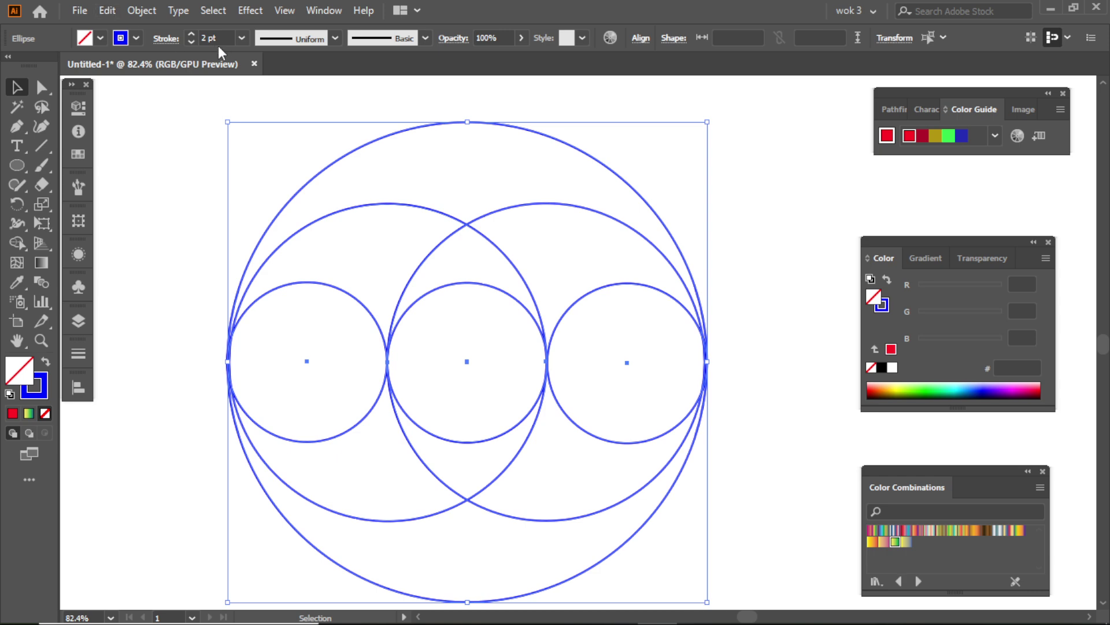
{"action": "left_click", "coordinate": [622, 262]}
{"action": "left_click_drag", "start_coordinate": [627, 265], "coordinate": [463, 238]}
{"action": "left_click_drag", "start_coordinate": [507, 355], "coordinate": [656, 359]}
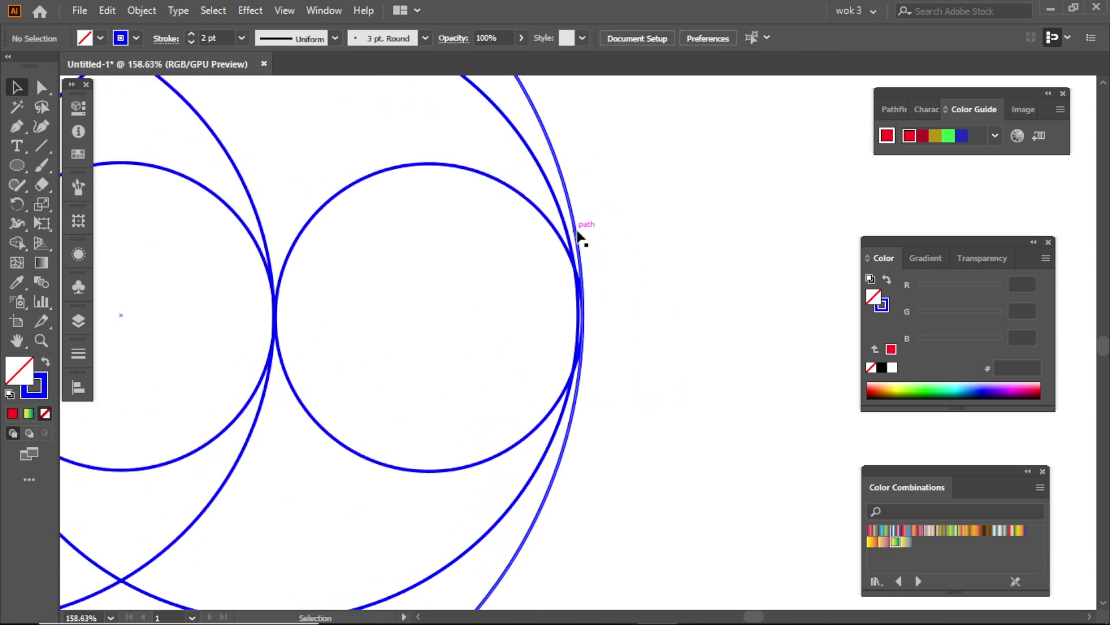
{"action": "left_click", "coordinate": [579, 237]}
{"action": "left_click_drag", "start_coordinate": [583, 316], "coordinate": [580, 318]}
{"action": "left_click", "coordinate": [629, 322]}
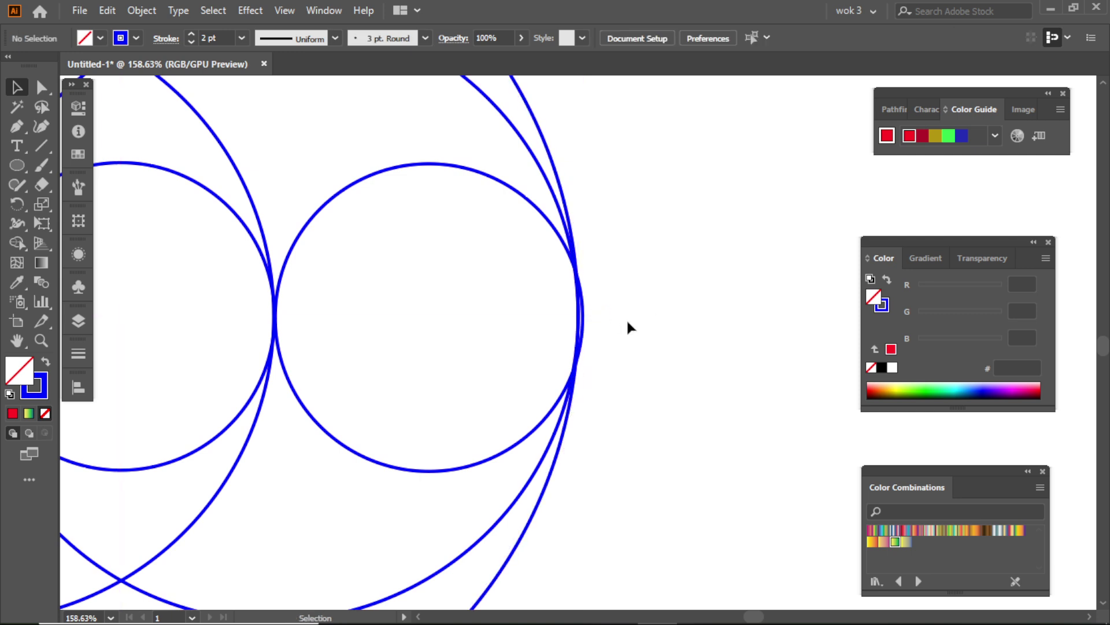
Step: Scale the outer circle's right edge back out to meet the right small circle's edge
{"action": "left_click", "coordinate": [568, 213]}
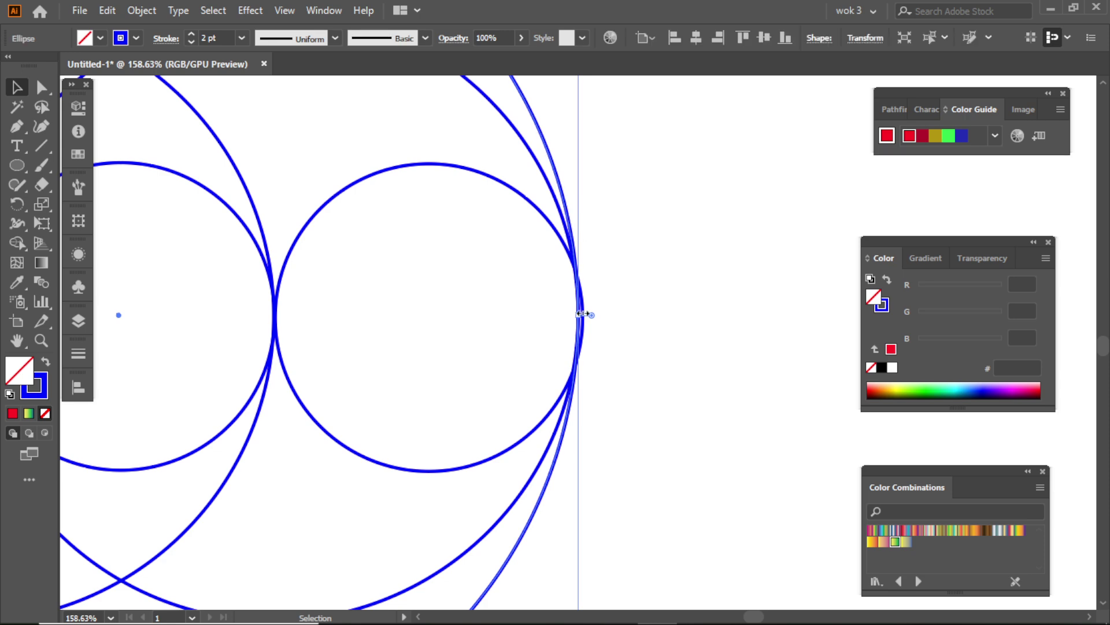
{"action": "left_click_drag", "start_coordinate": [583, 316], "coordinate": [583, 317]}
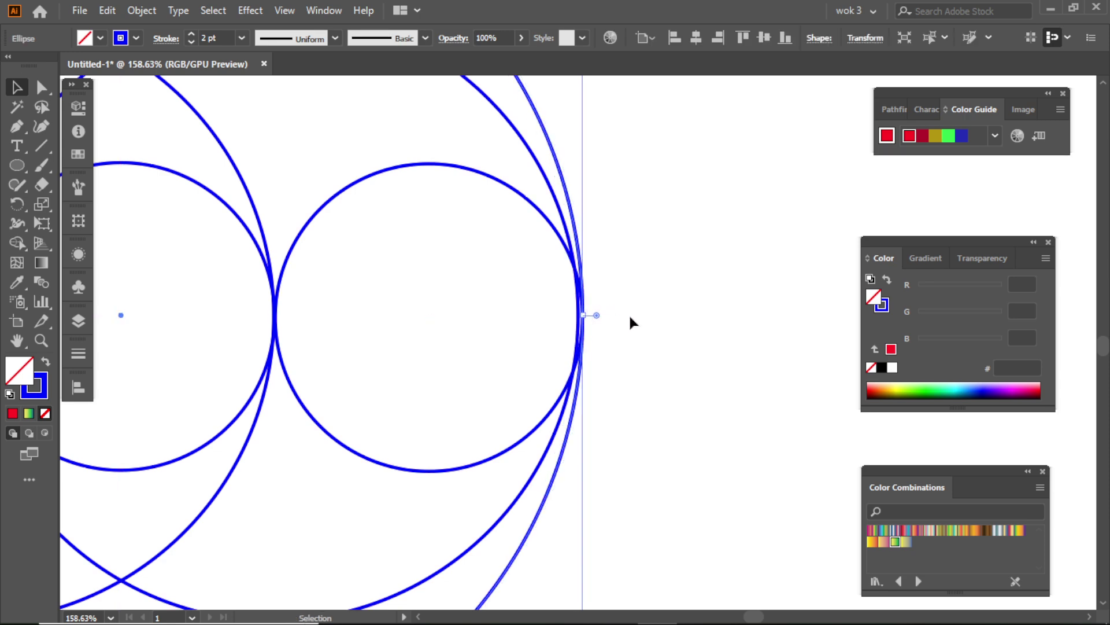
{"action": "left_click", "coordinate": [645, 328]}
{"action": "left_click_drag", "start_coordinate": [677, 333], "coordinate": [468, 300]}
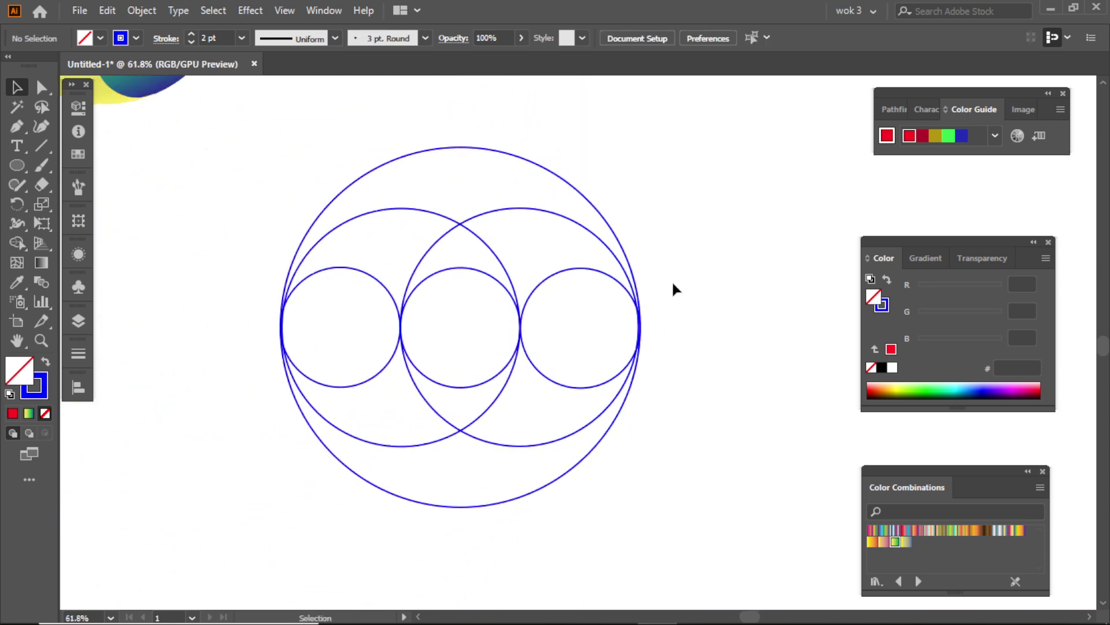
{"action": "left_click", "coordinate": [616, 282]}
{"action": "left_click_drag", "start_coordinate": [560, 330], "coordinate": [679, 367]}
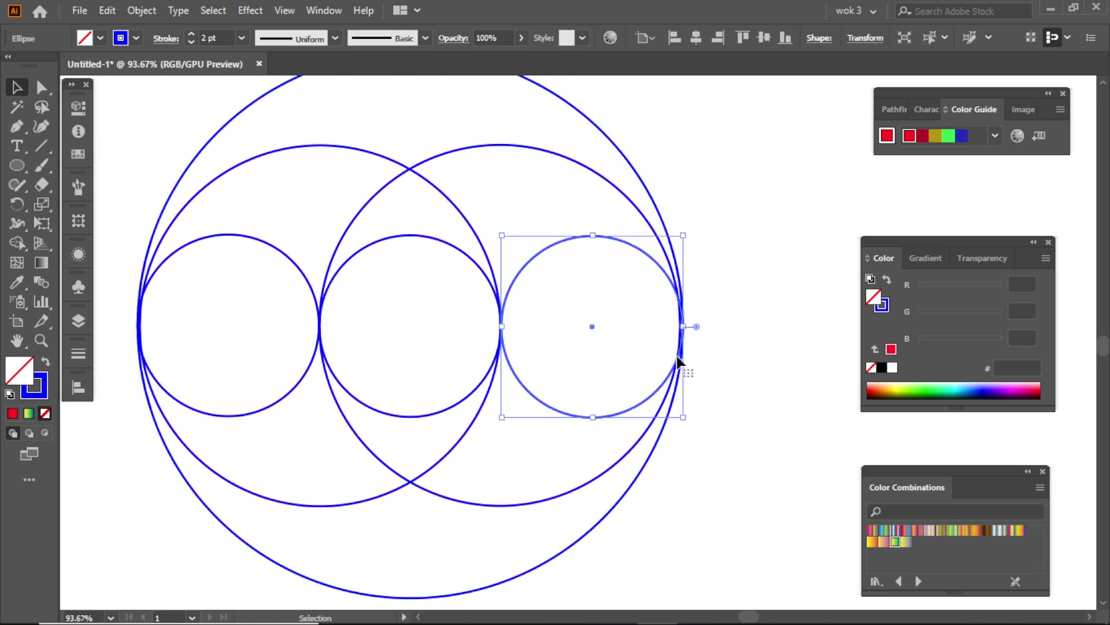
{"action": "left_click", "coordinate": [551, 309]}
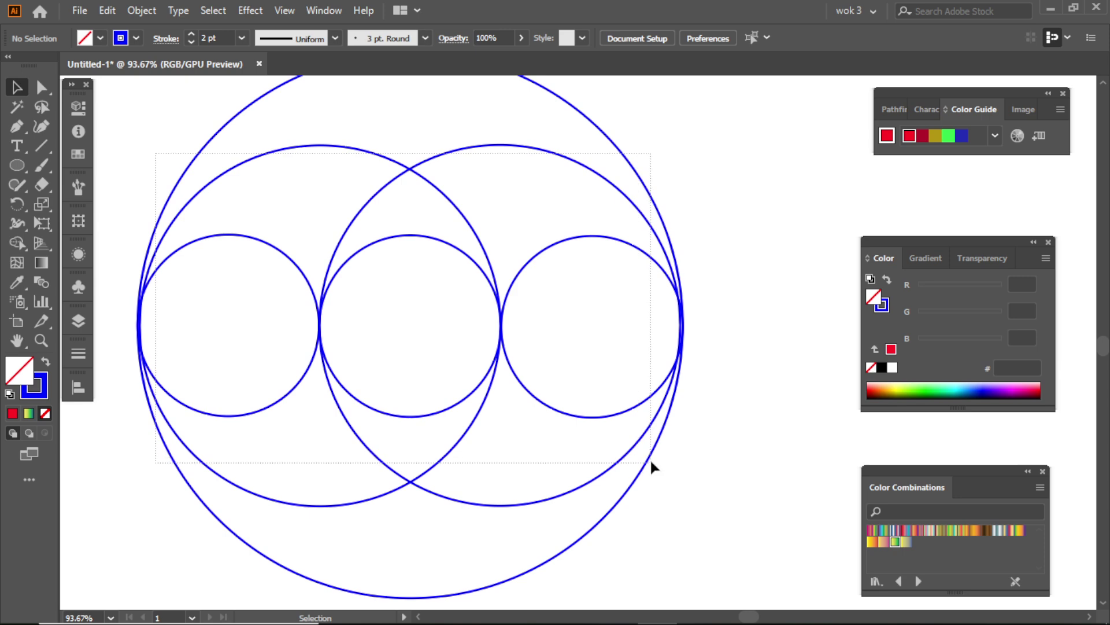
Step: Try to merge the left small circle, its surrounding crescent and the lower outer region with Shape Builder, and undo the merge
{"action": "scroll", "coordinate": [555, 422], "scroll_direction": "down", "scroll_amount": 5}
{"action": "key", "text": "ctrl+a"}
{"action": "left_click", "coordinate": [17, 243]}
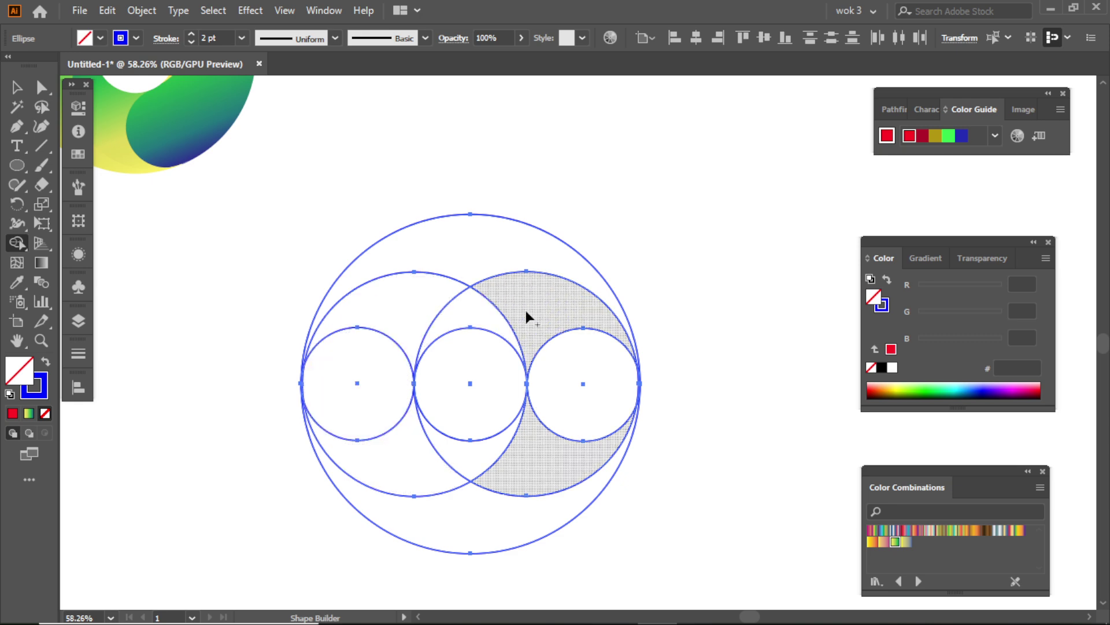
{"action": "mouse_move", "coordinate": [355, 392]}
{"action": "left_mouse_down"}
{"action": "mouse_move", "coordinate": [401, 474]}
{"action": "mouse_move", "coordinate": [457, 506]}
{"action": "left_mouse_up"}
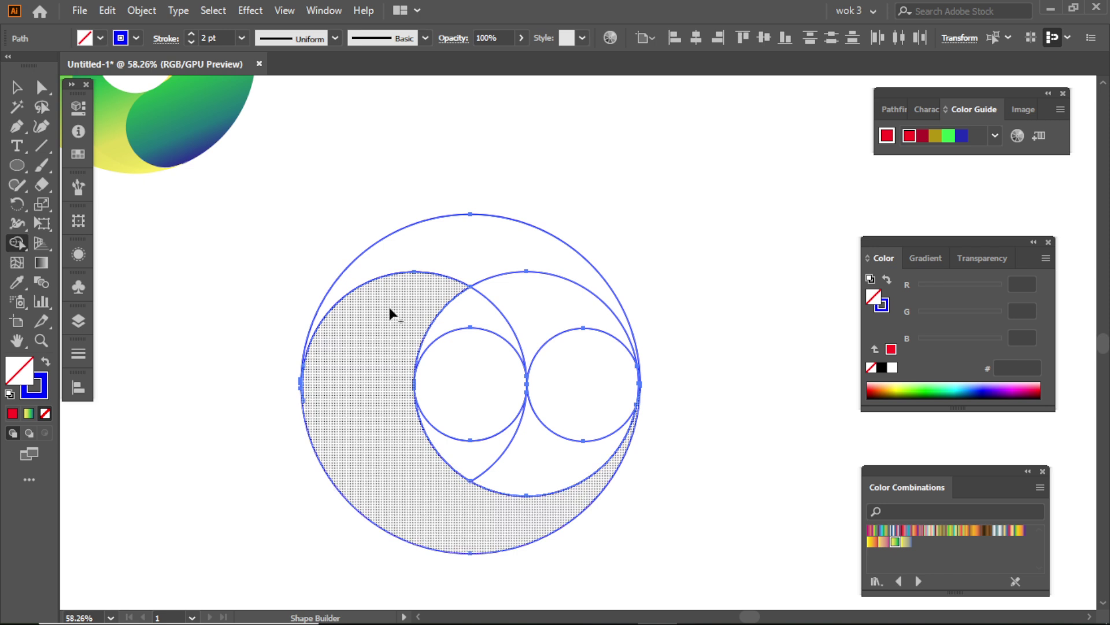
{"action": "left_click", "coordinate": [16, 86]}
{"action": "key", "text": "ctrl+z"}
{"action": "left_click", "coordinate": [282, 269]}
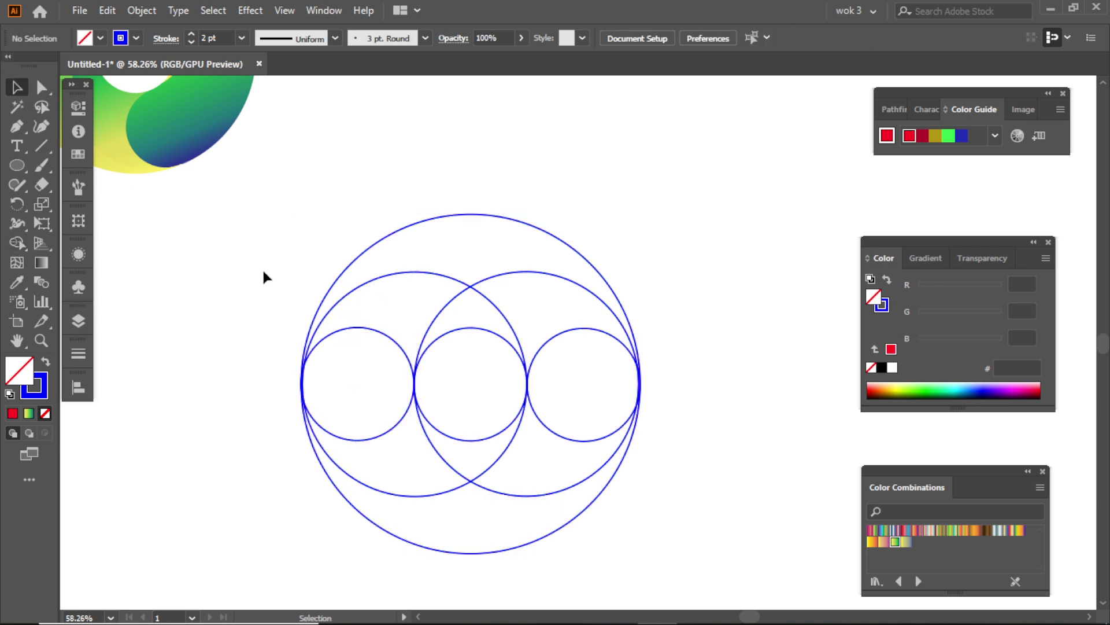
Step: Set the stroke weight of all six circles to 4 pt
{"action": "key", "text": "ctrl+a"}
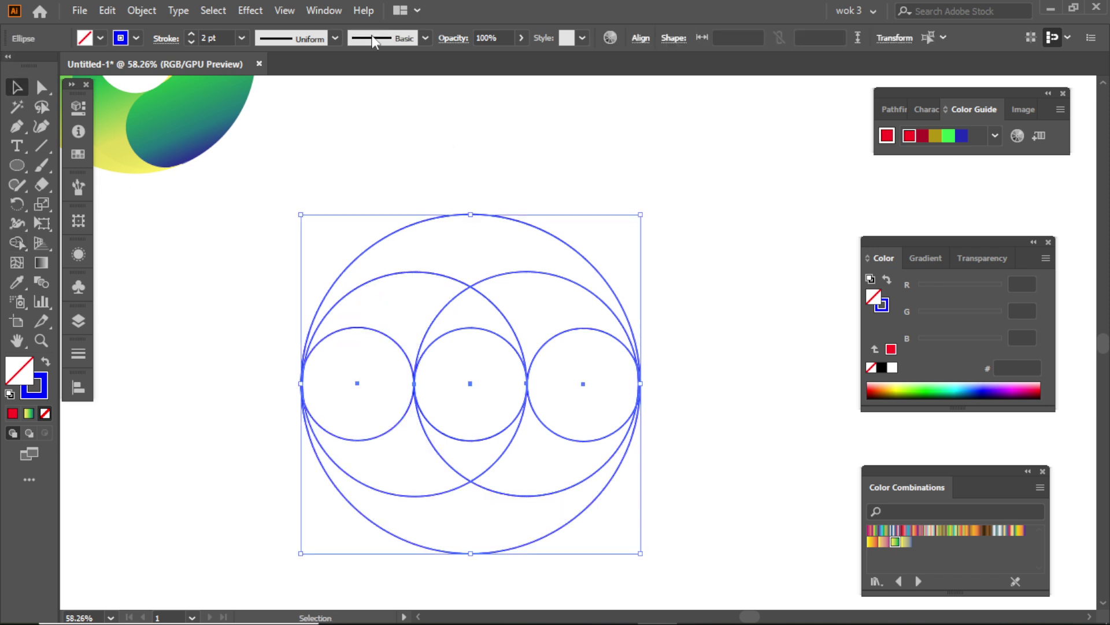
{"action": "left_click", "coordinate": [243, 38]}
{"action": "left_click", "coordinate": [265, 162]}
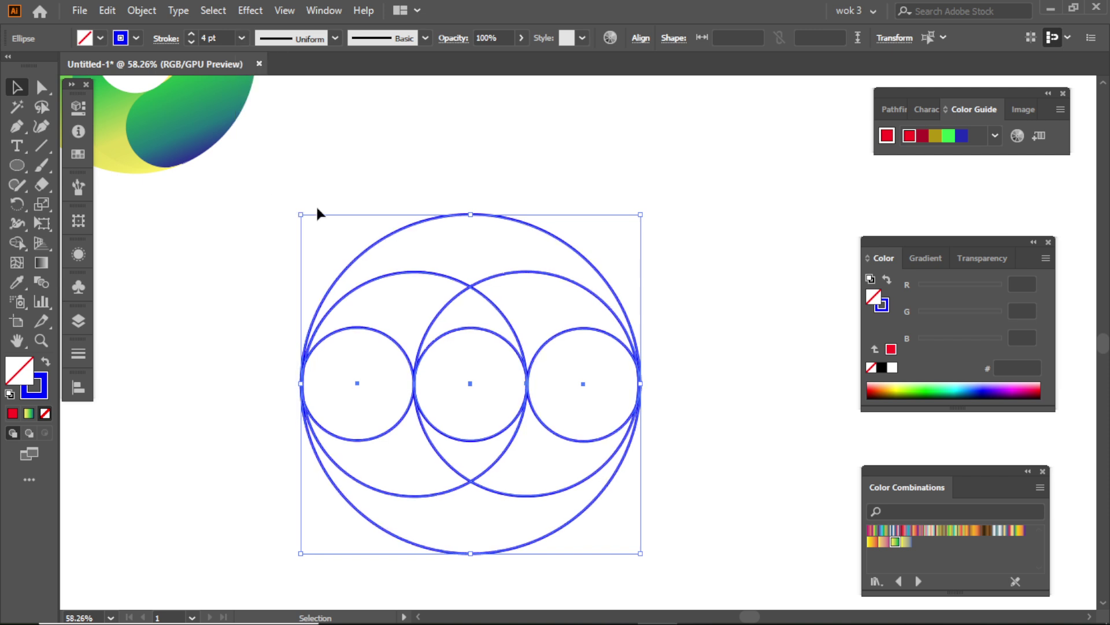
Step: Try to merge the left and lower regions of the thicker-stroked circles with Shape Builder, and undo the merge
{"action": "left_click_drag", "start_coordinate": [322, 188], "coordinate": [662, 422]}
{"action": "left_click", "coordinate": [17, 242]}
{"action": "left_click_drag", "start_coordinate": [348, 421], "coordinate": [431, 509]}
{"action": "key", "text": "ctrl+z"}
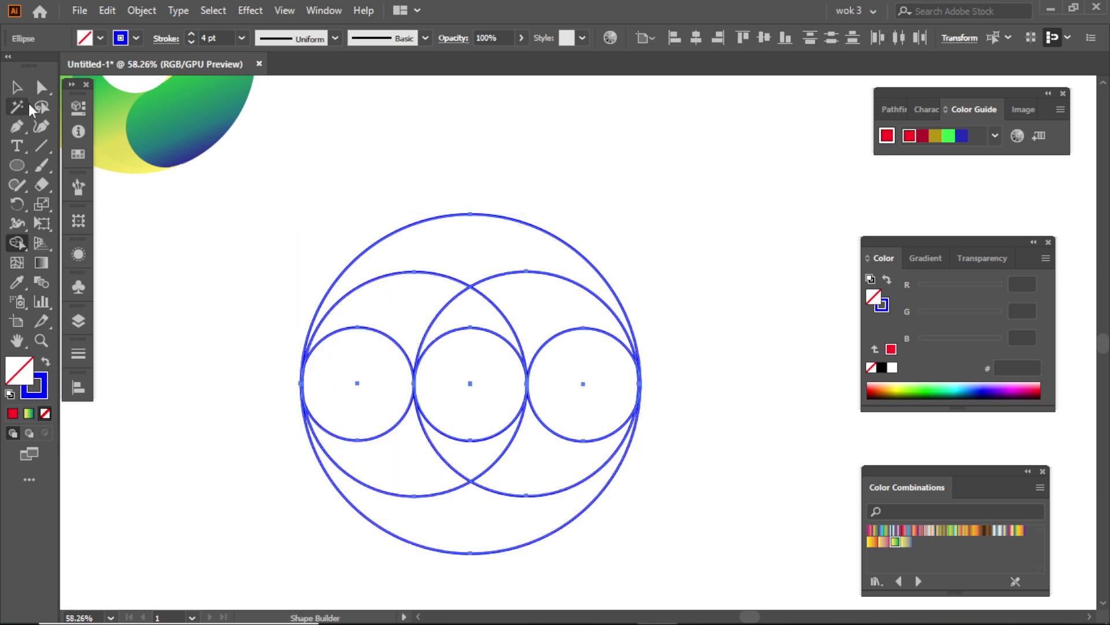
{"action": "left_click", "coordinate": [17, 86]}
{"action": "left_click", "coordinate": [578, 184]}
{"action": "left_click_drag", "start_coordinate": [704, 472], "coordinate": [707, 473]}
{"action": "left_click", "coordinate": [565, 463]}
{"action": "left_click_drag", "start_coordinate": [528, 461], "coordinate": [666, 479]}
{"action": "left_click_drag", "start_coordinate": [409, 418], "coordinate": [409, 380]}
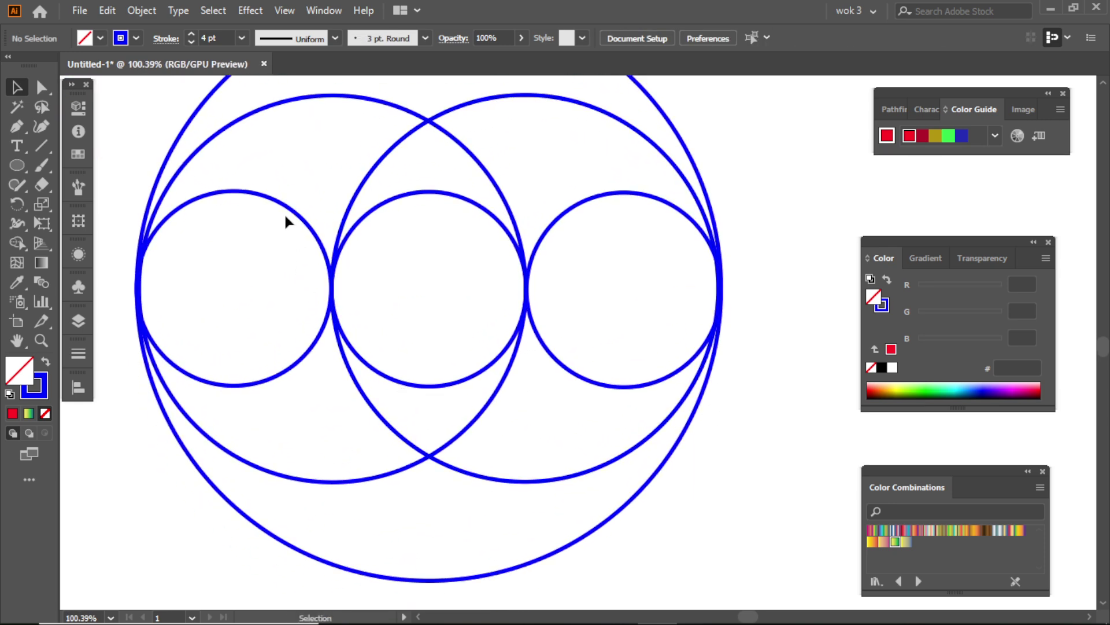
Step: Set the stroke weight of all six circles to 1 pt
{"action": "left_click_drag", "start_coordinate": [655, 356], "coordinate": [726, 365]}
{"action": "key", "text": "ctrl+0"}
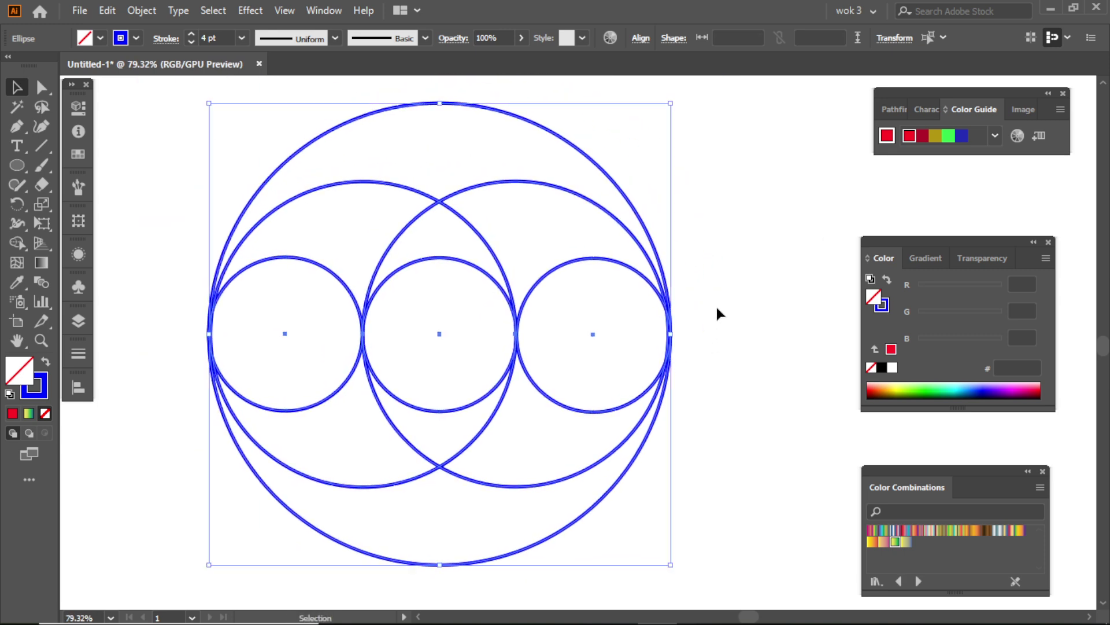
{"action": "left_click", "coordinate": [716, 308]}
{"action": "left_click_drag", "start_coordinate": [190, 229], "coordinate": [672, 377]}
{"action": "left_click", "coordinate": [242, 39]}
{"action": "left_click", "coordinate": [251, 102]}
{"action": "left_click", "coordinate": [220, 172]}
{"action": "scroll", "coordinate": [243, 419], "scroll_direction": "up", "scroll_amount": 3}
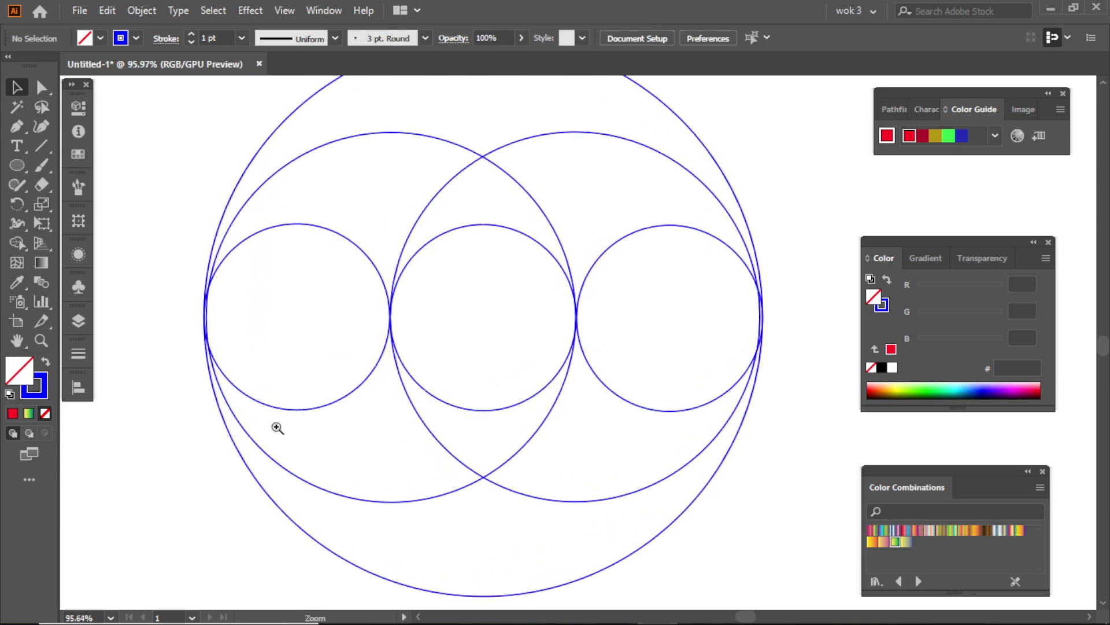
Step: Nudge the three small circles right together and shrink the row's right edge slightly to meet the right medium circle
{"action": "left_click", "coordinate": [325, 225]}
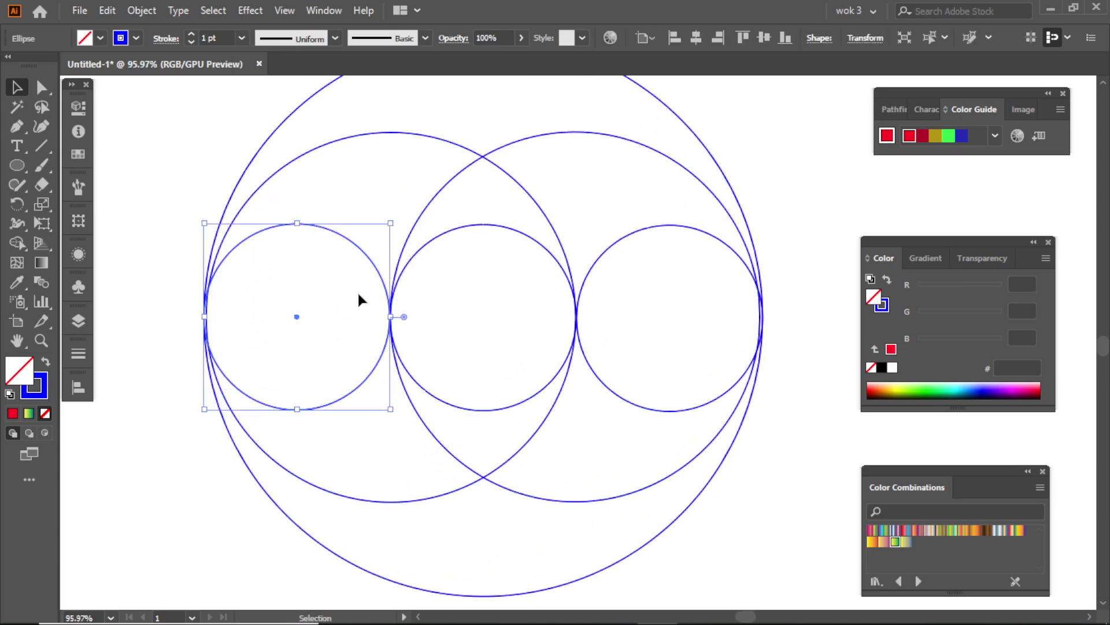
{"action": "left_click", "coordinate": [483, 225], "text": "shift"}
{"action": "left_click", "coordinate": [669, 226], "text": "shift"}
{"action": "key", "text": "Right"}
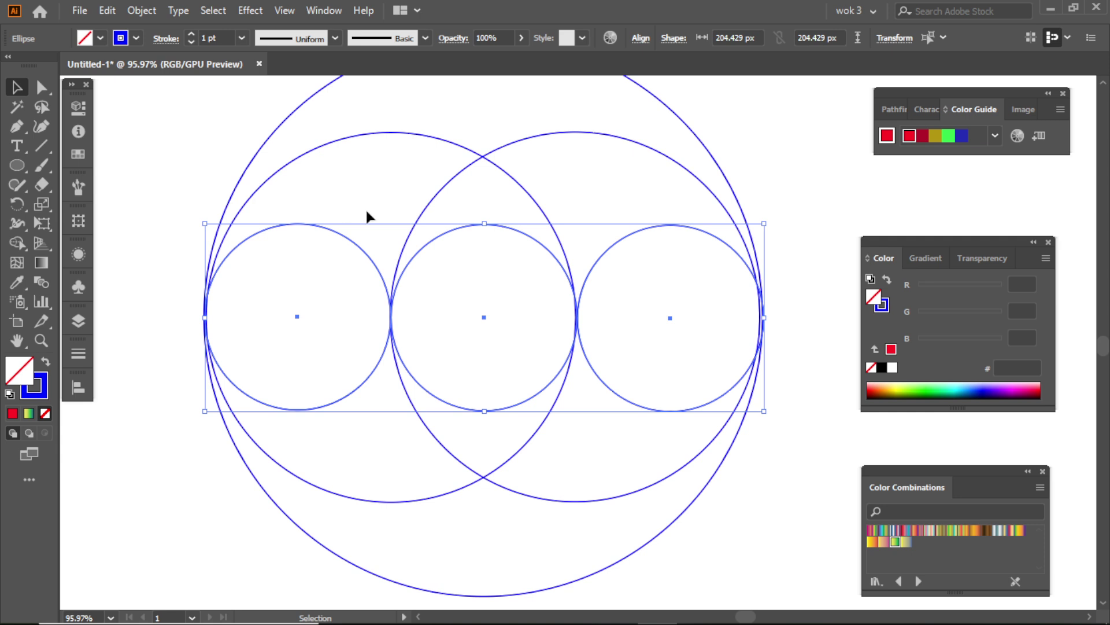
{"action": "left_click_drag", "start_coordinate": [764, 318], "coordinate": [763, 318]}
{"action": "left_click", "coordinate": [756, 237]}
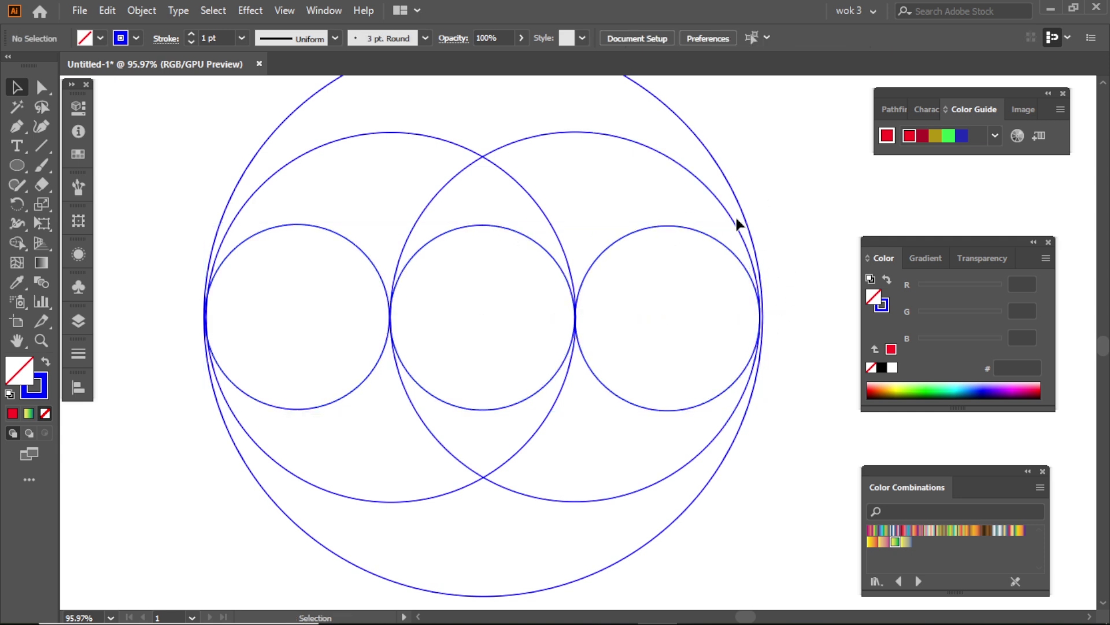
Step: Fine-tune the right medium circle's fit against the small circles and nudge the outer circle slightly left
{"action": "left_click", "coordinate": [674, 165]}
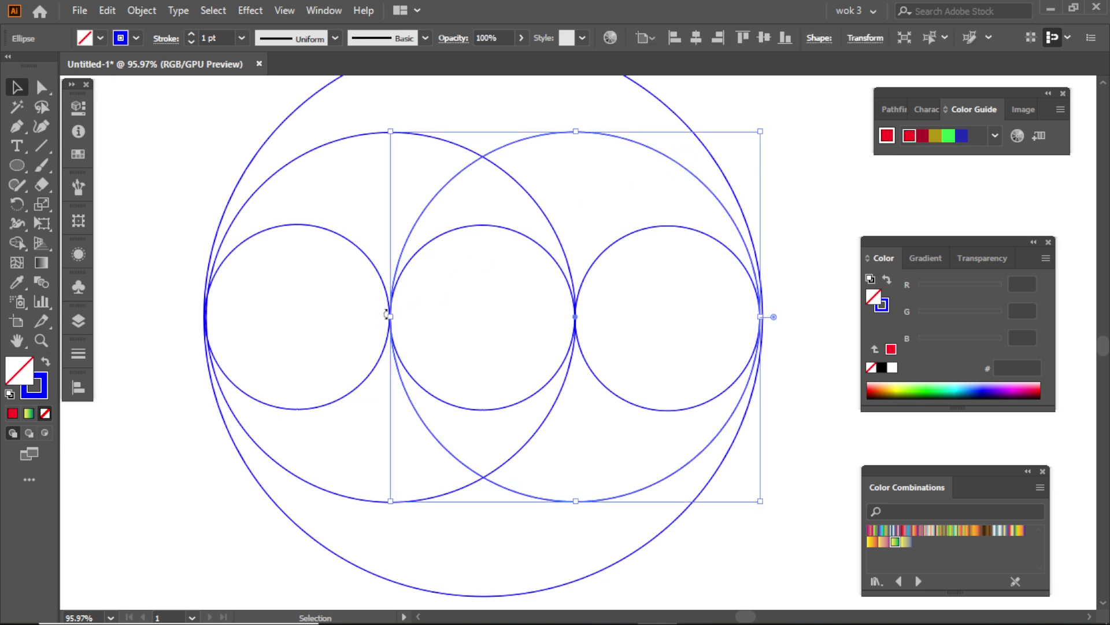
{"action": "left_click", "coordinate": [811, 322]}
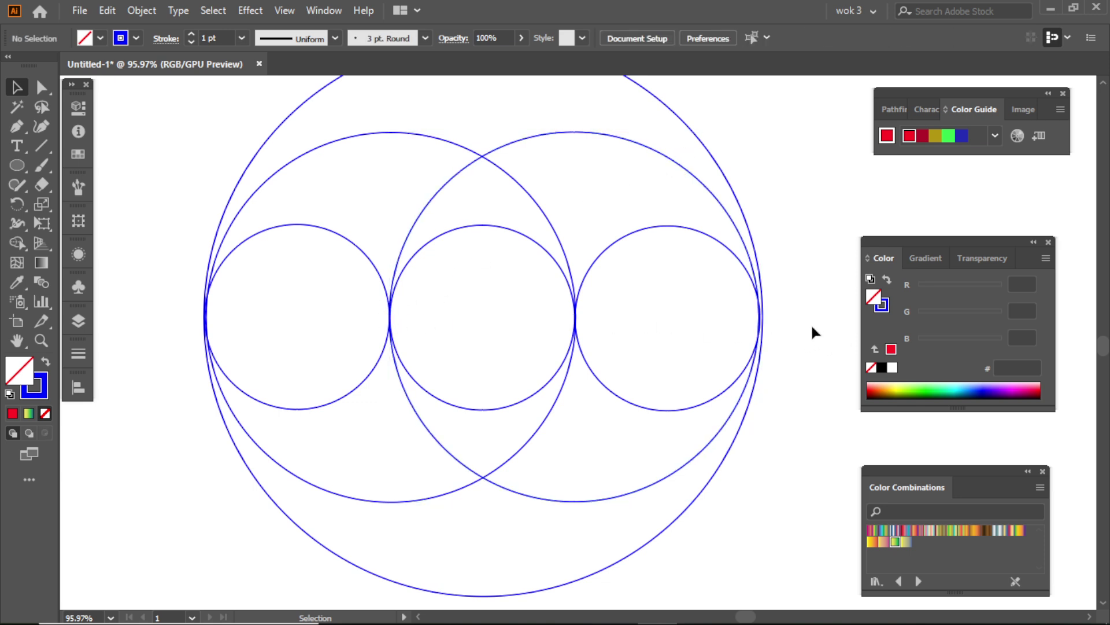
{"action": "left_click", "coordinate": [703, 143]}
{"action": "key", "text": "Left"}
{"action": "key", "text": "Left"}
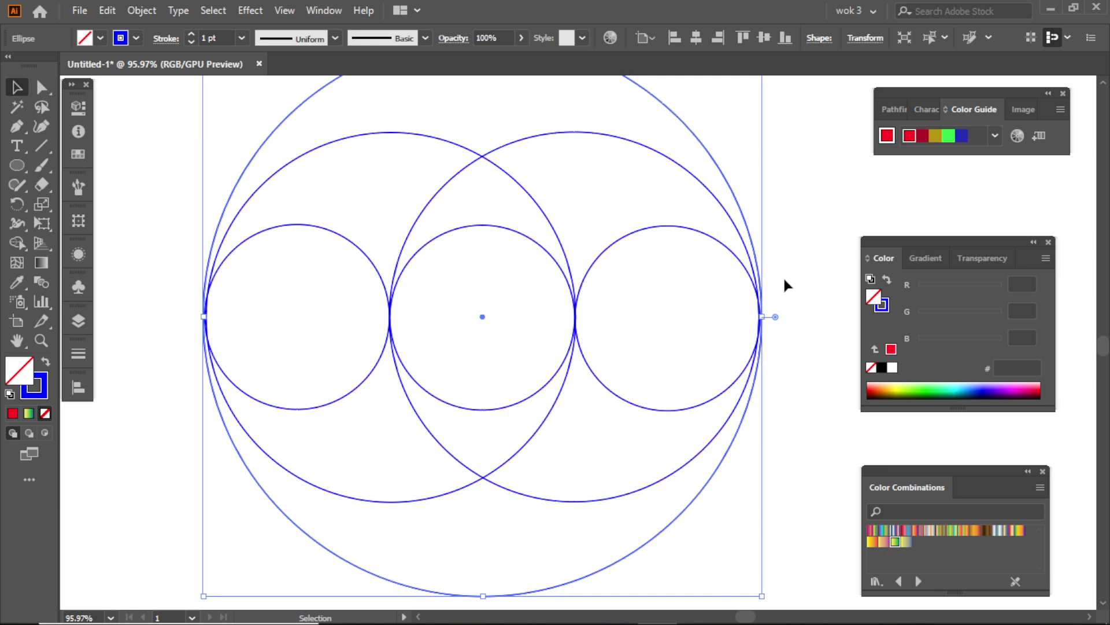
{"action": "left_click", "coordinate": [784, 276]}
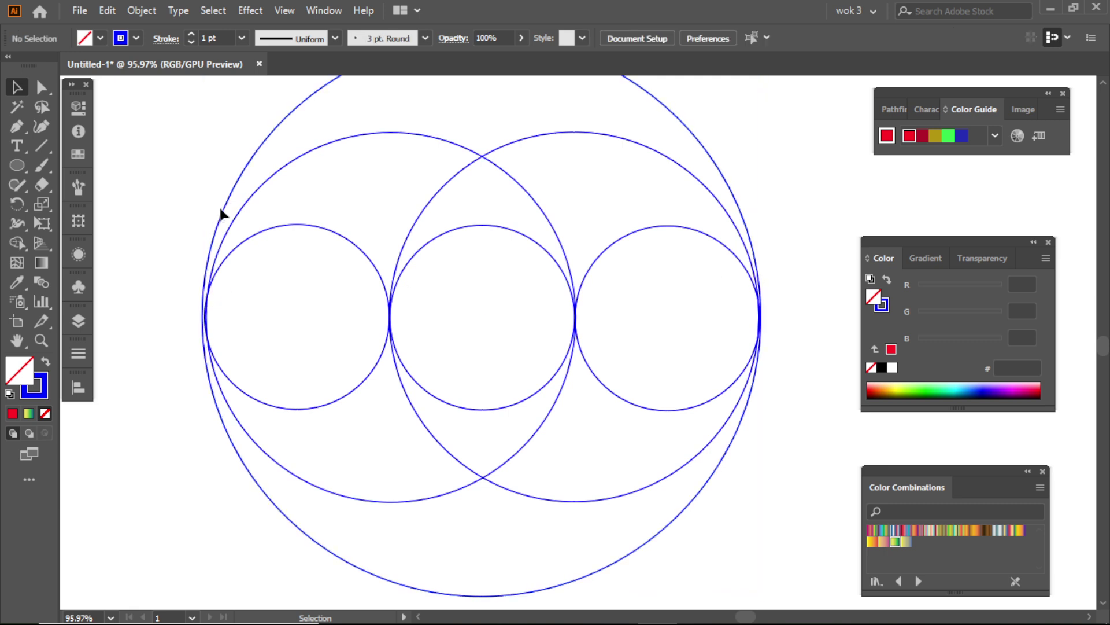
Step: Scale the outer circle's left edge inward to meet the left small circle's edge
{"action": "left_click", "coordinate": [200, 312]}
{"action": "mouse_move", "coordinate": [203, 317]}
{"action": "left_mouse_down"}
{"action": "mouse_move", "coordinate": [211, 325]}
{"action": "mouse_move", "coordinate": [206, 317]}
{"action": "left_mouse_up"}
{"action": "left_click", "coordinate": [266, 312]}
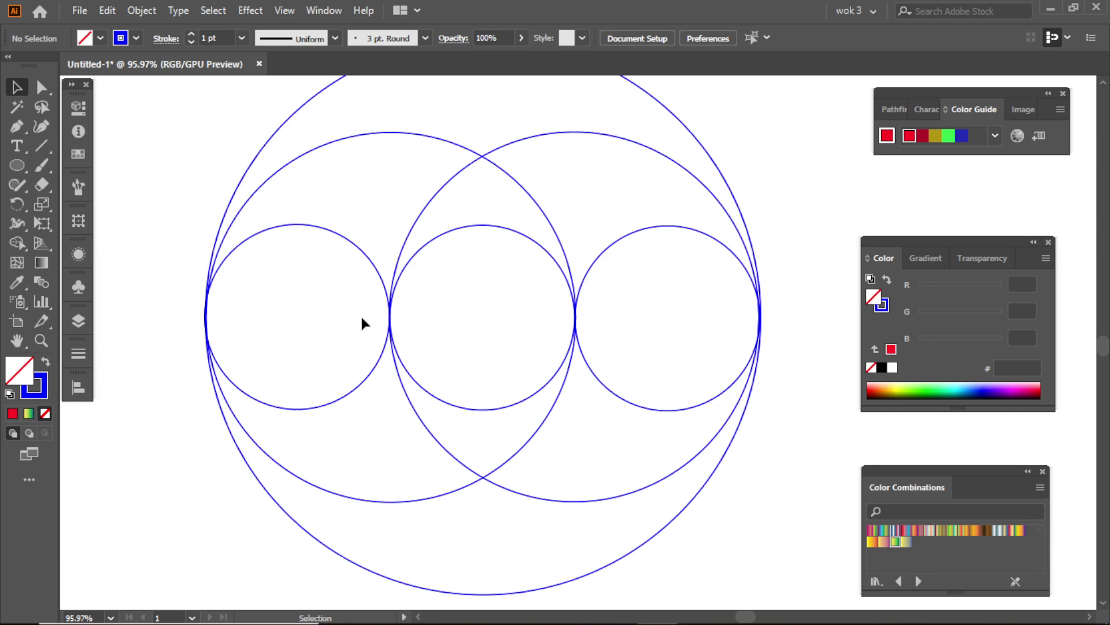
Step: Merge the left small circle with the region below it using Shape Builder and fill it dark red (b21229)
{"action": "left_click_drag", "start_coordinate": [695, 429], "coordinate": [740, 446]}
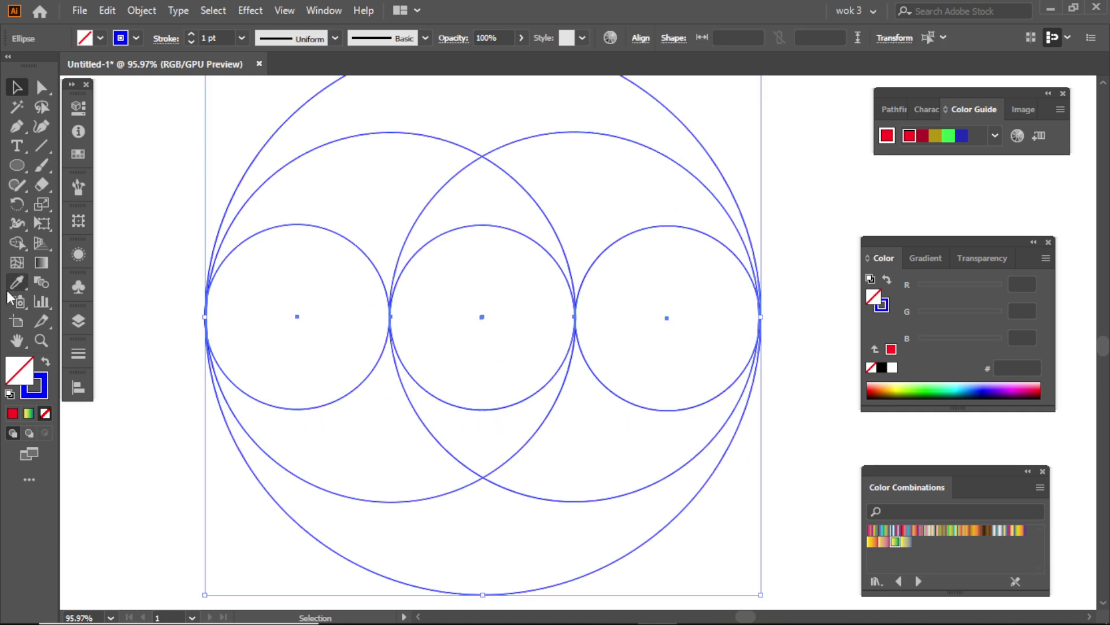
{"action": "left_click", "coordinate": [17, 242]}
{"action": "left_click_drag", "start_coordinate": [273, 329], "coordinate": [348, 431]}
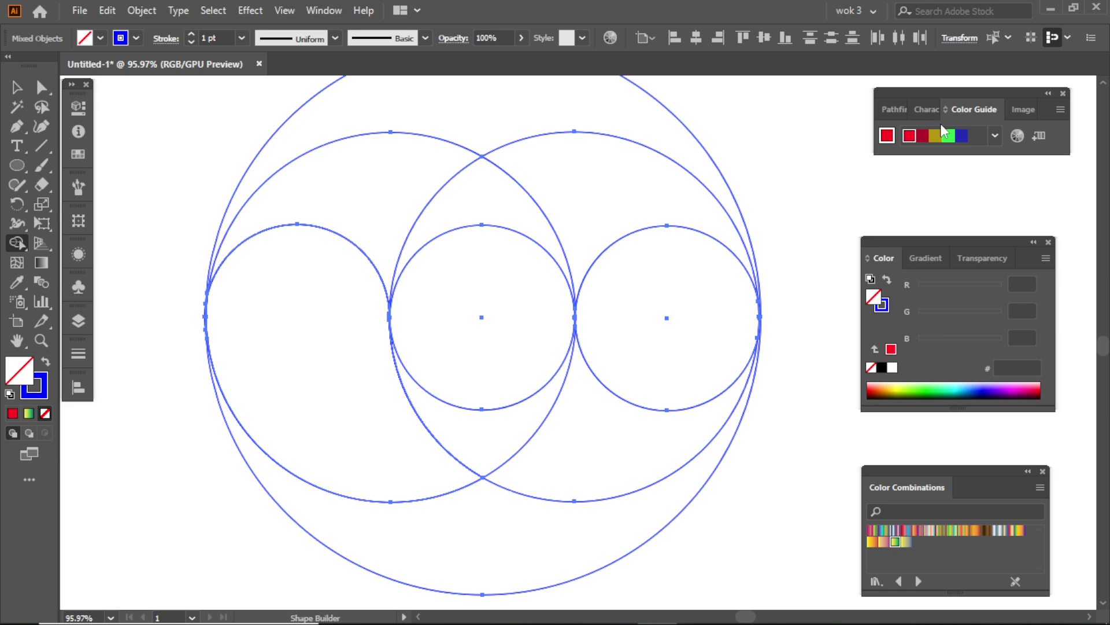
{"action": "left_click", "coordinate": [924, 137]}
{"action": "left_click", "coordinate": [287, 385]}
Step: Merge the left red shape with the lower outer region, and the right small circle with the upper outer region, using Shape Builder
{"action": "mouse_move", "coordinate": [313, 416]}
{"action": "left_mouse_down"}
{"action": "mouse_move", "coordinate": [442, 530]}
{"action": "mouse_move", "coordinate": [494, 528]}
{"action": "left_mouse_up"}
{"action": "key", "text": "ctrl+z"}
{"action": "left_click_drag", "start_coordinate": [486, 293], "coordinate": [438, 335]}
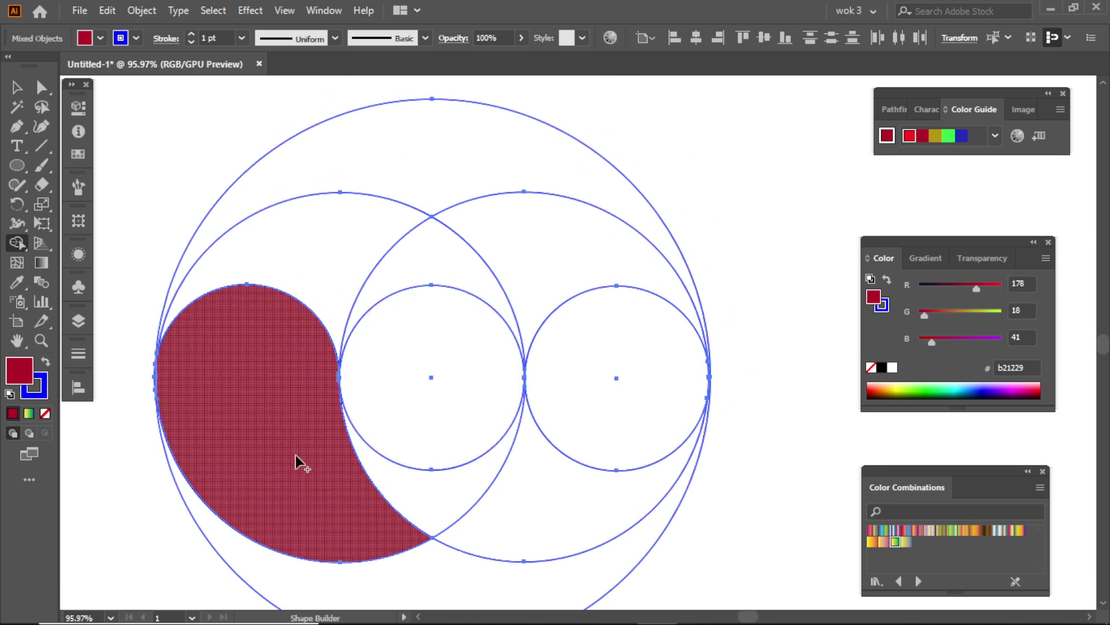
{"action": "scroll", "coordinate": [293, 437], "scroll_direction": "down", "scroll_amount": 3}
{"action": "mouse_move", "coordinate": [293, 421]}
{"action": "left_mouse_down"}
{"action": "mouse_move", "coordinate": [339, 513]}
{"action": "mouse_move", "coordinate": [401, 547]}
{"action": "left_mouse_up"}
{"action": "mouse_move", "coordinate": [600, 250]}
{"action": "left_mouse_down"}
{"action": "mouse_move", "coordinate": [515, 131]}
{"action": "mouse_move", "coordinate": [501, 136]}
{"action": "mouse_move", "coordinate": [496, 180]}
{"action": "mouse_move", "coordinate": [490, 170]}
{"action": "left_mouse_up"}
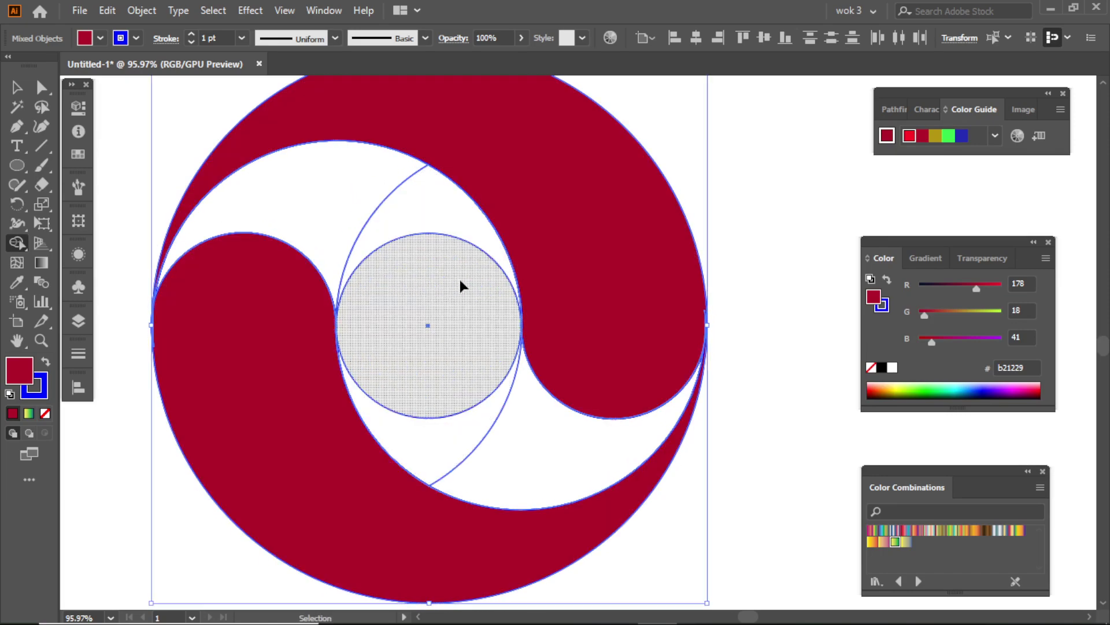
Step: Merge and fill the remaining inner regions around the central circle in dark red with Shape Builder, leaving the centre empty
{"action": "scroll", "coordinate": [347, 255], "scroll_direction": "down", "scroll_amount": 5}
{"action": "left_click_drag", "start_coordinate": [385, 193], "coordinate": [338, 270]}
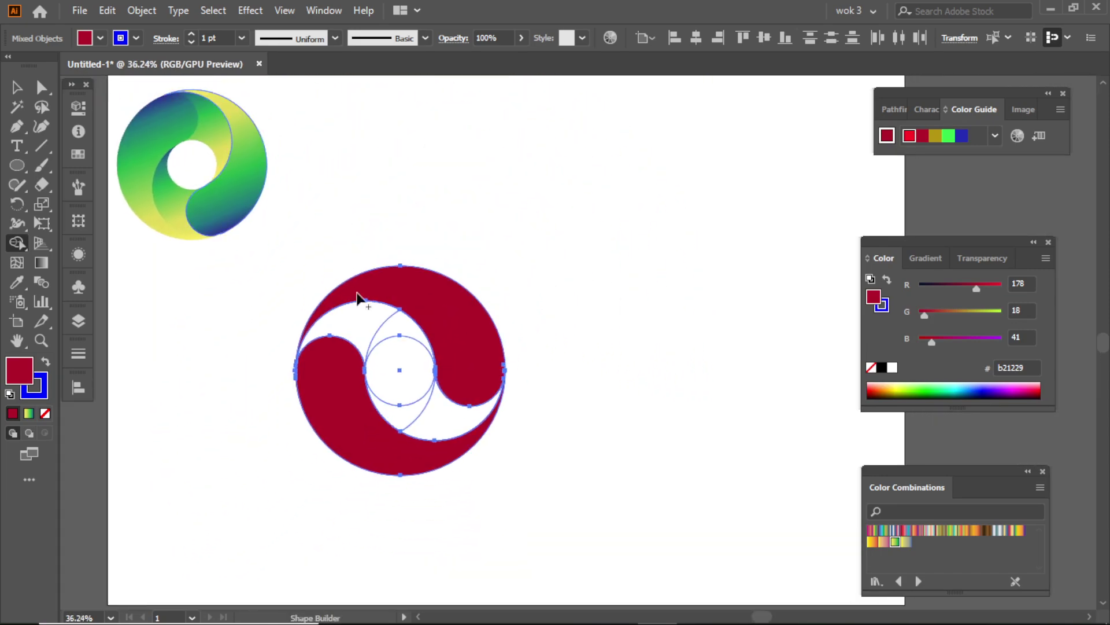
{"action": "left_click_drag", "start_coordinate": [354, 325], "coordinate": [392, 337]}
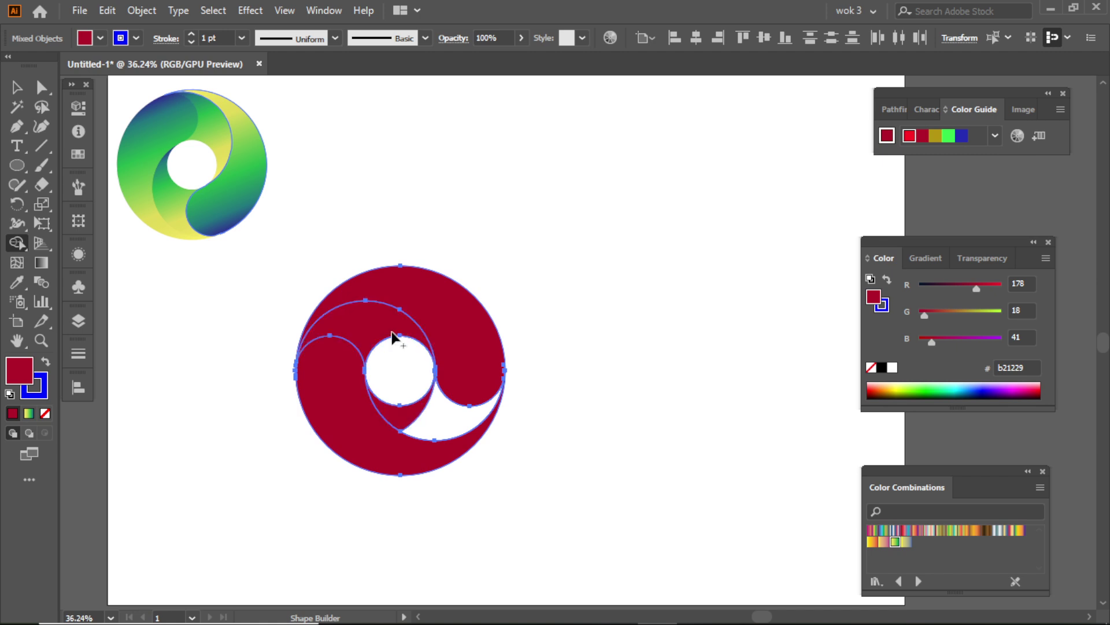
{"action": "left_click", "coordinate": [441, 419]}
Step: Remove the blue stroke from all shapes of the red ring
{"action": "left_click", "coordinate": [22, 90]}
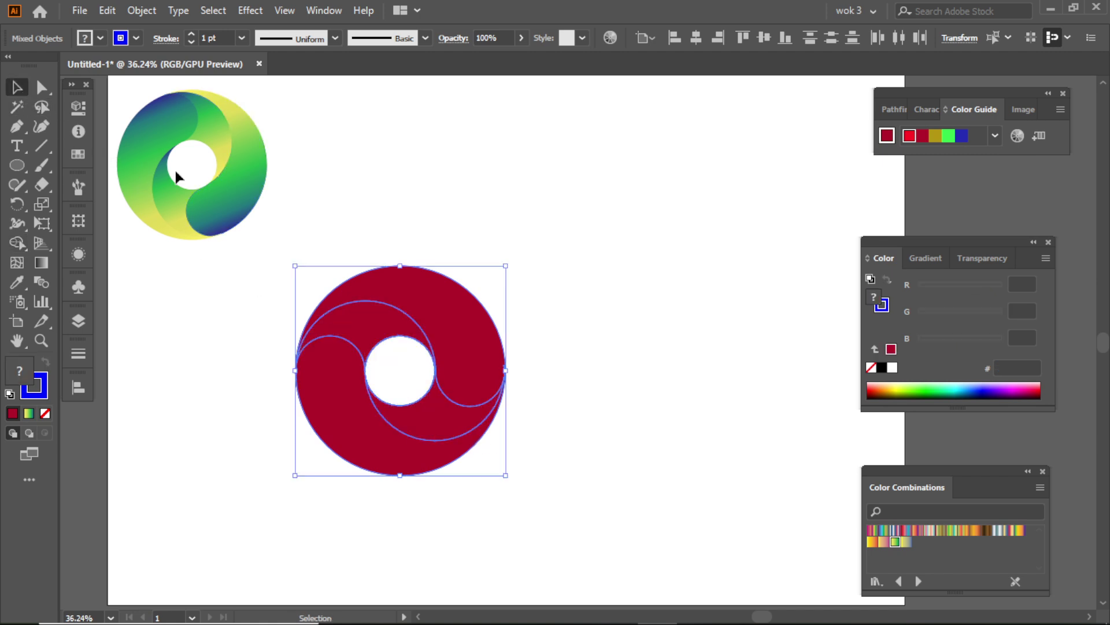
{"action": "left_click", "coordinate": [461, 223]}
{"action": "left_click", "coordinate": [372, 299]}
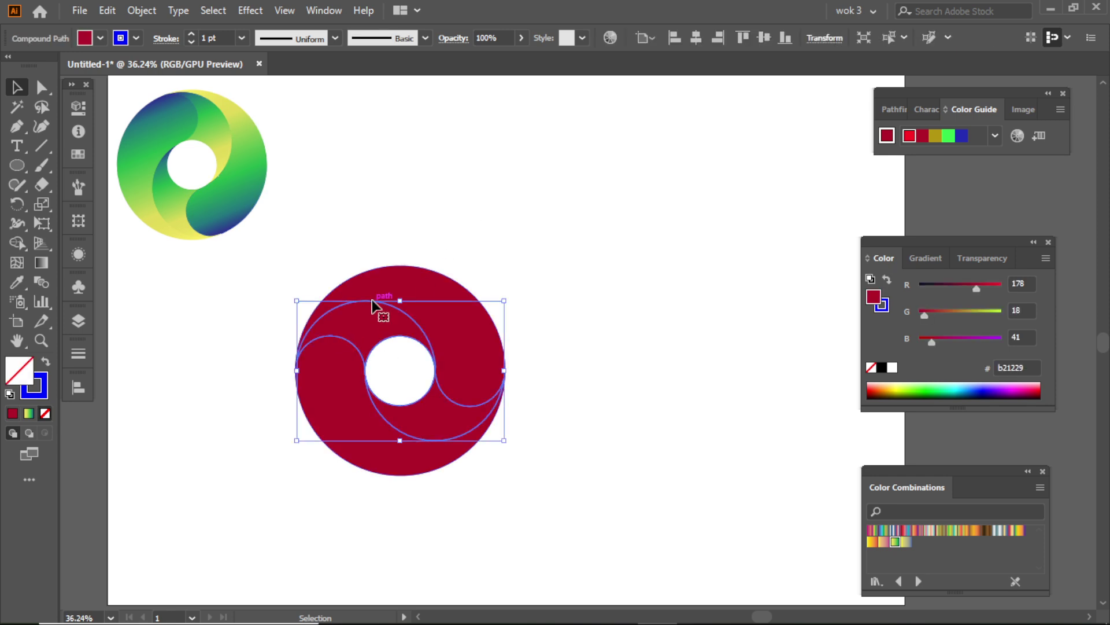
{"action": "left_click", "coordinate": [46, 391]}
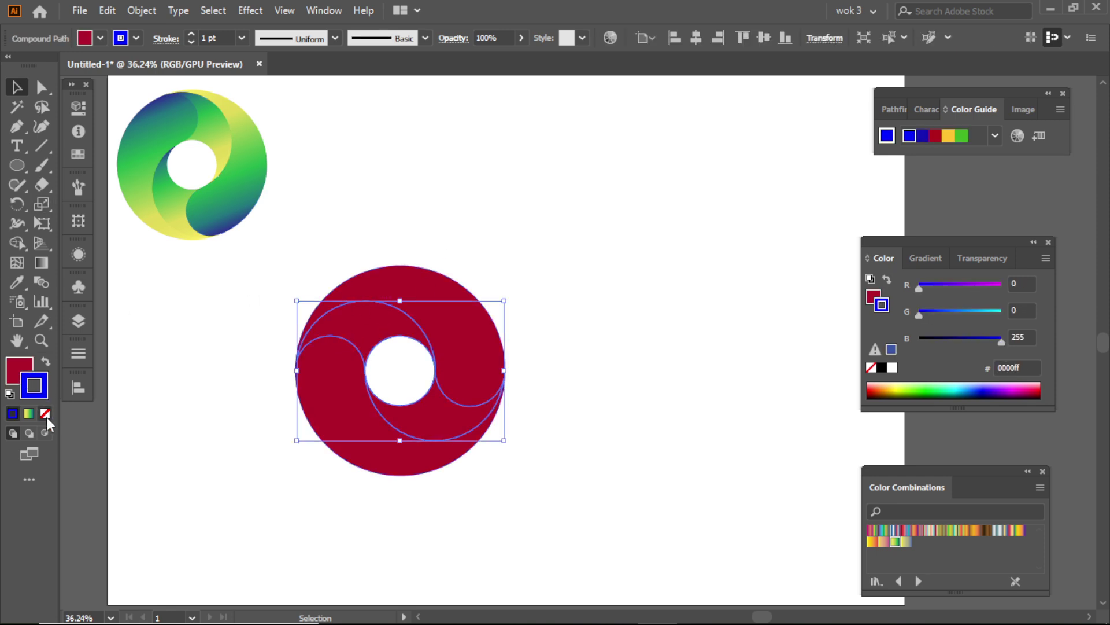
{"action": "left_click_drag", "start_coordinate": [302, 266], "coordinate": [520, 477]}
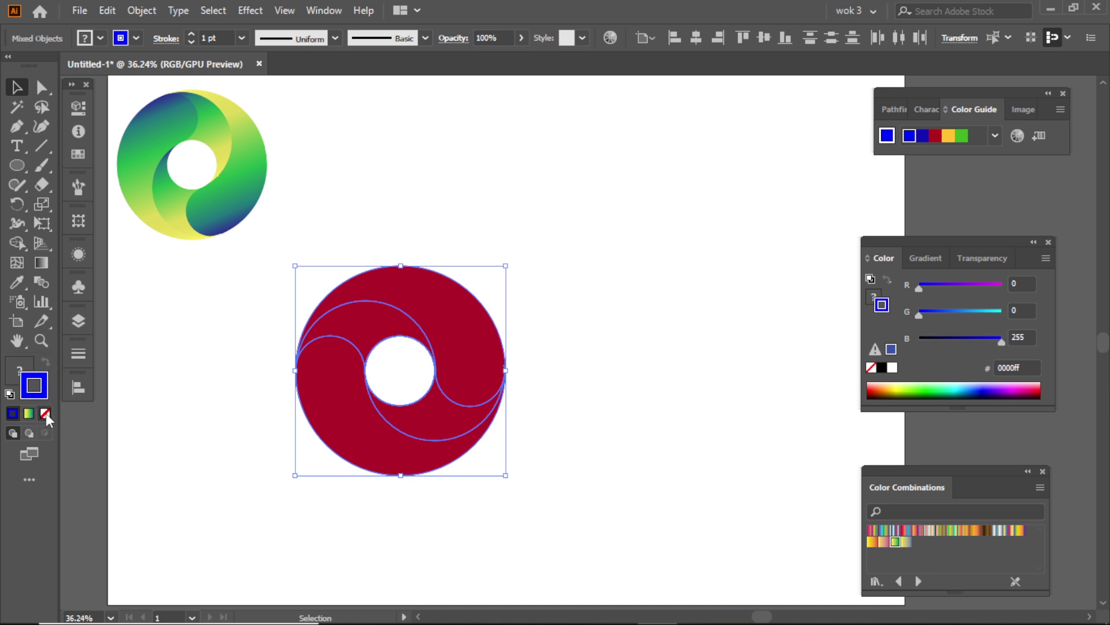
{"action": "left_click", "coordinate": [45, 413]}
{"action": "left_click", "coordinate": [20, 369]}
{"action": "left_click", "coordinate": [455, 249]}
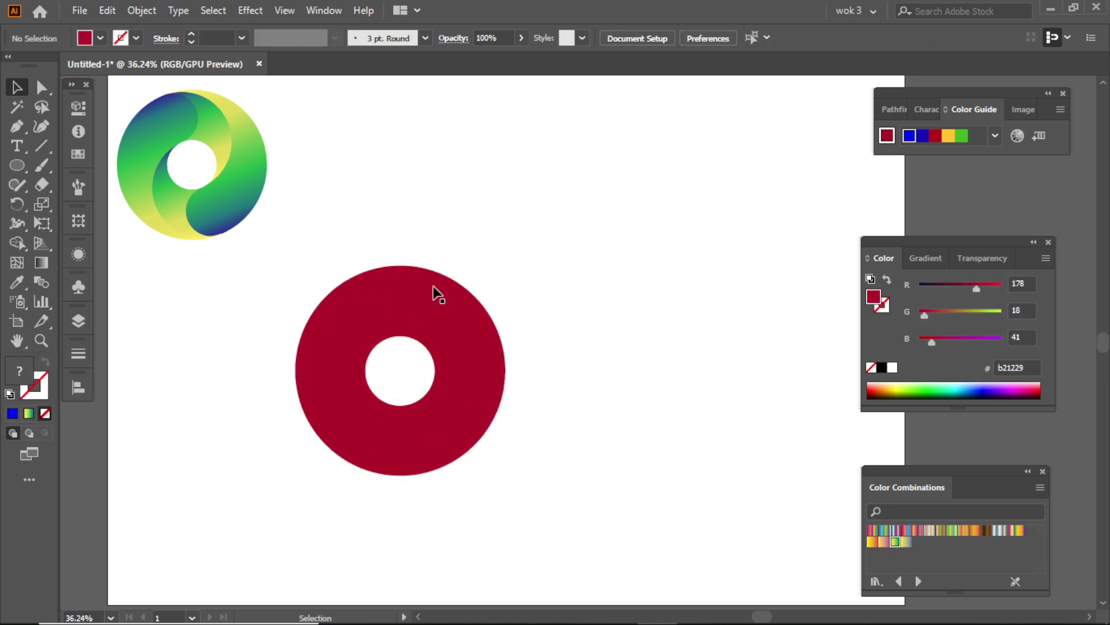
Step: Release the outer swirl's compound path and ungroup it
{"action": "left_click", "coordinate": [412, 313]}
{"action": "right_click", "coordinate": [419, 316]}
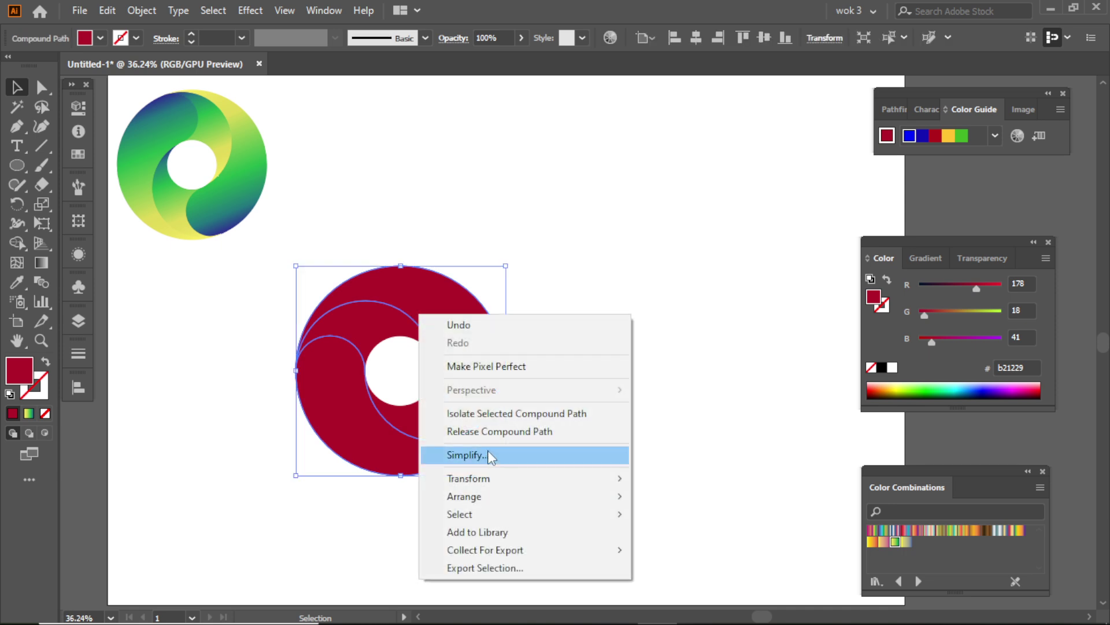
{"action": "left_click", "coordinate": [494, 362]}
{"action": "right_click", "coordinate": [452, 332]}
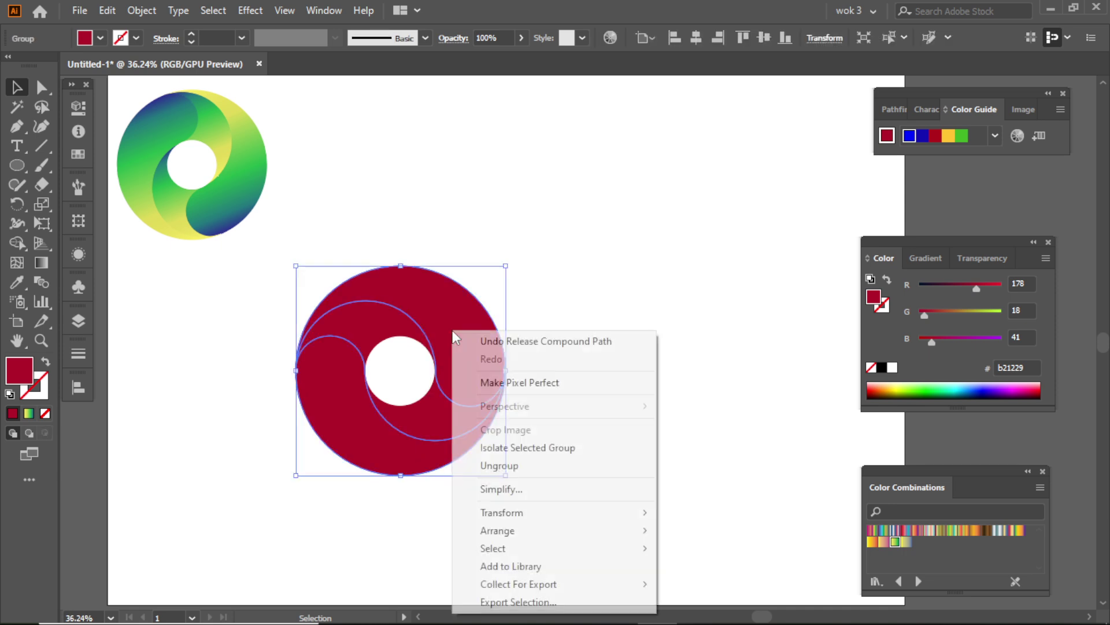
{"action": "left_click", "coordinate": [531, 463]}
{"action": "left_click", "coordinate": [532, 446]}
Step: Fill the outer swirl with the blue-green-yellow gradient sampled from the reference logo's outer shape using the Eyedropper
{"action": "left_click", "coordinate": [469, 333]}
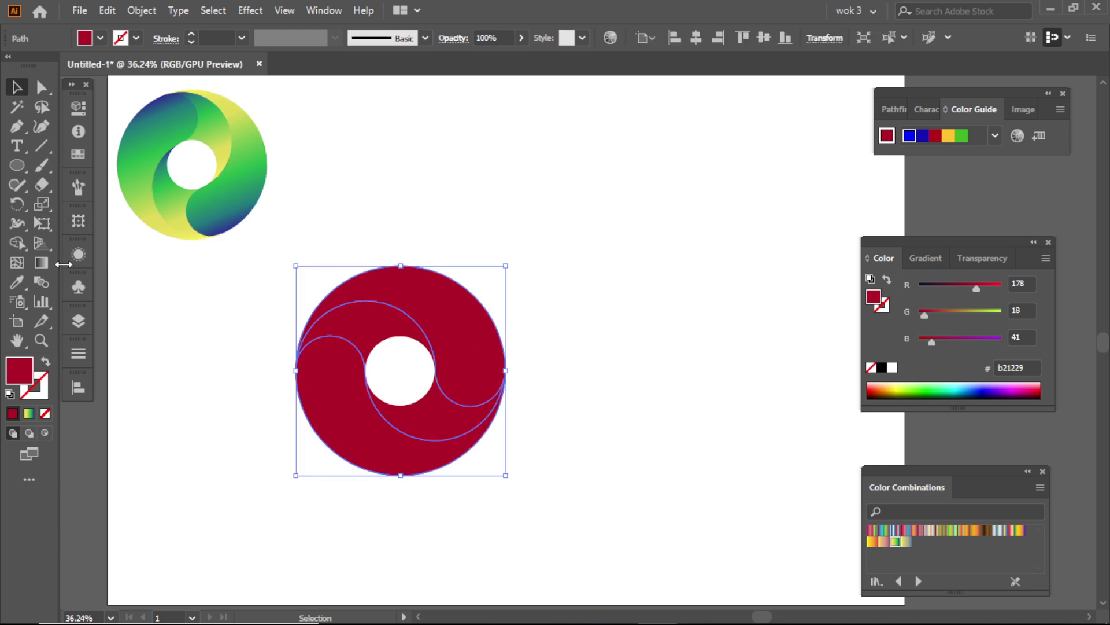
{"action": "left_click", "coordinate": [17, 282]}
{"action": "left_click", "coordinate": [231, 208]}
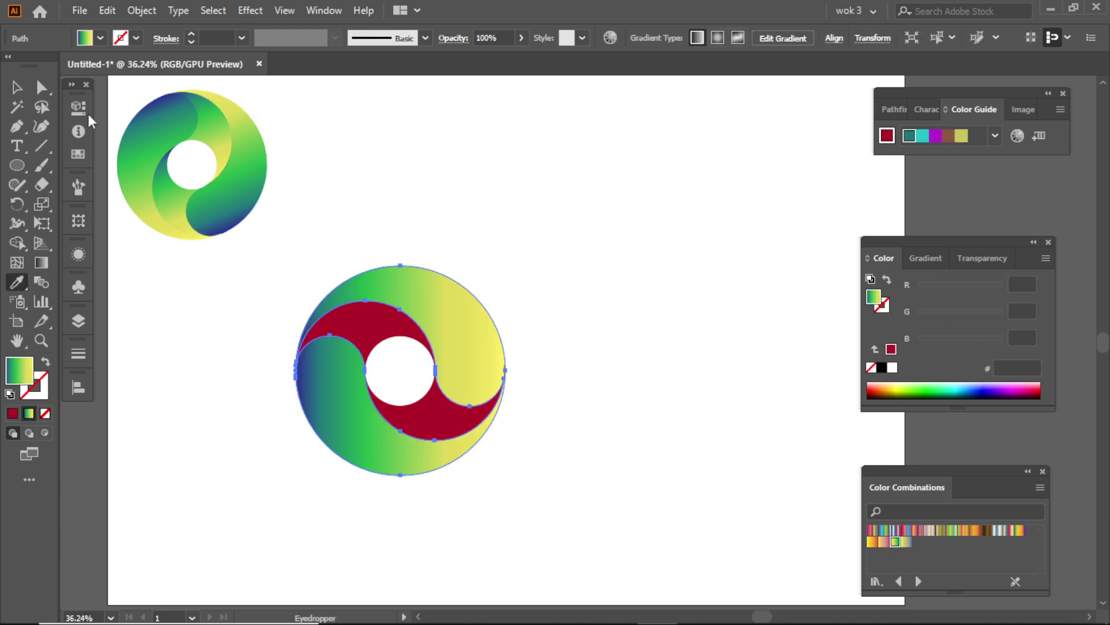
{"action": "left_click", "coordinate": [17, 86]}
{"action": "left_click", "coordinate": [497, 179]}
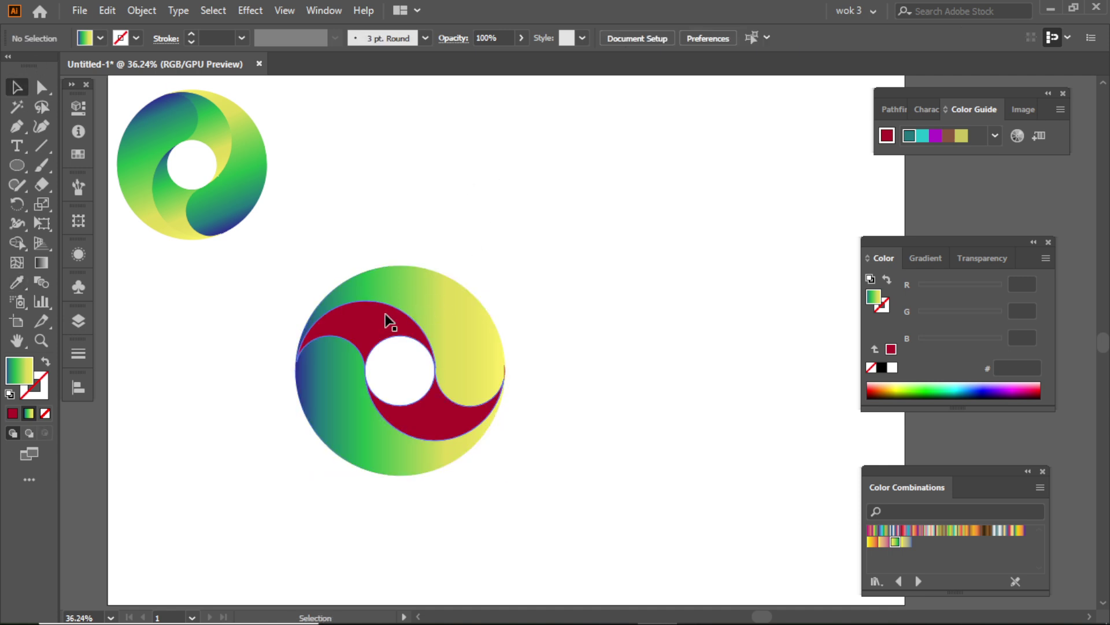
Step: Fill the red inner swirl with the reversed gradient sampled from the reference logo's inner shape
{"action": "left_click", "coordinate": [373, 326]}
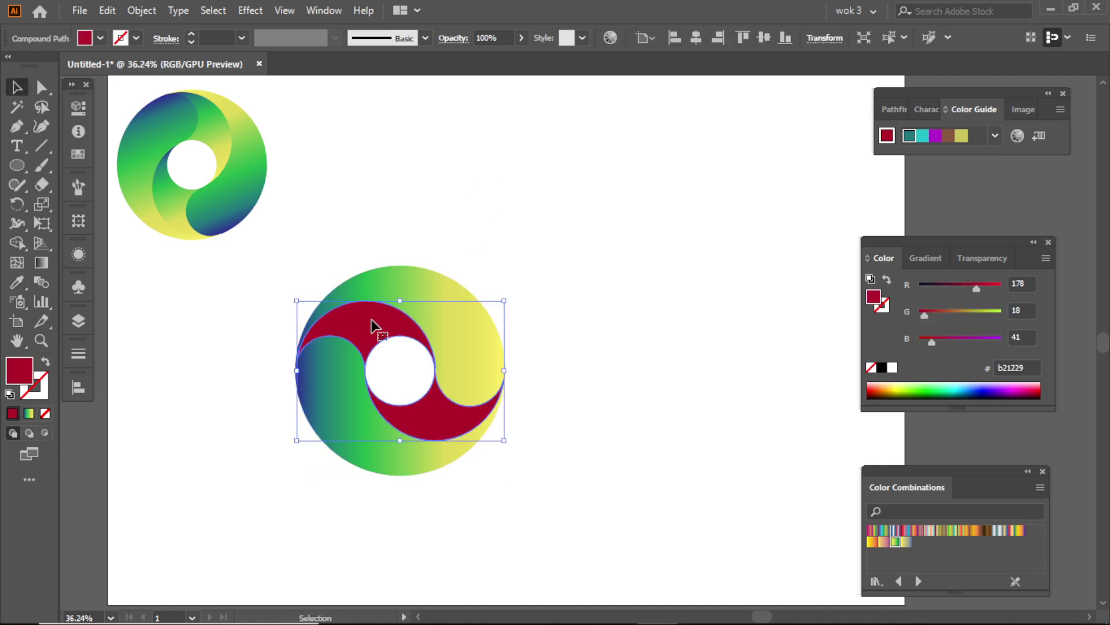
{"action": "left_click", "coordinate": [17, 283]}
{"action": "left_click", "coordinate": [181, 188]}
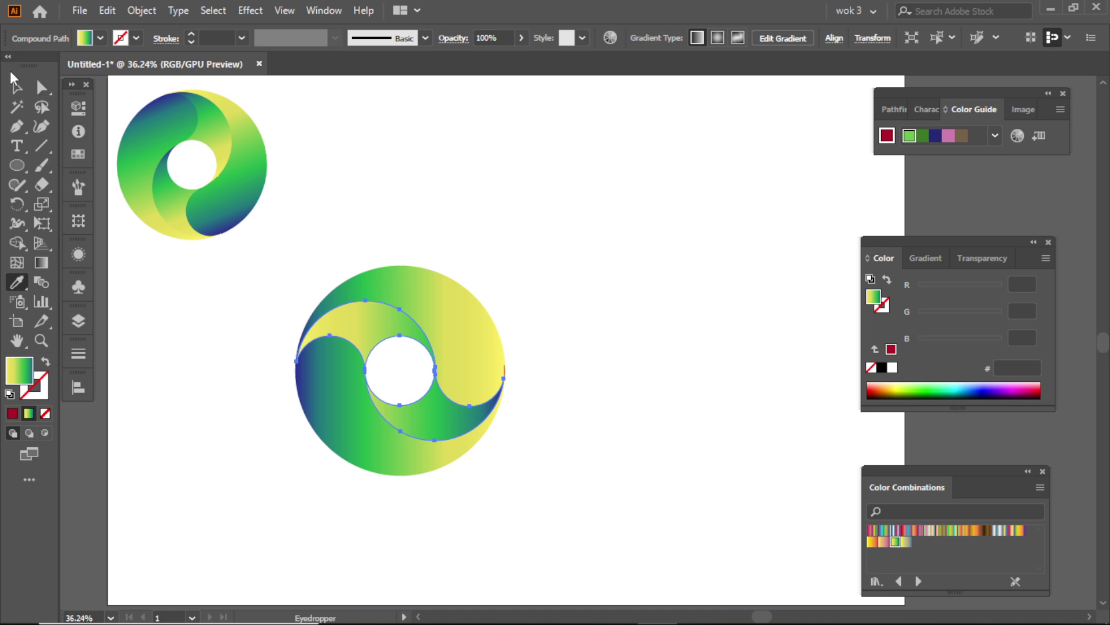
{"action": "left_click", "coordinate": [17, 86]}
{"action": "left_click", "coordinate": [522, 254]}
Step: Rotate the whole gradient ring 45 degrees clockwise
{"action": "left_click_drag", "start_coordinate": [308, 244], "coordinate": [627, 442]}
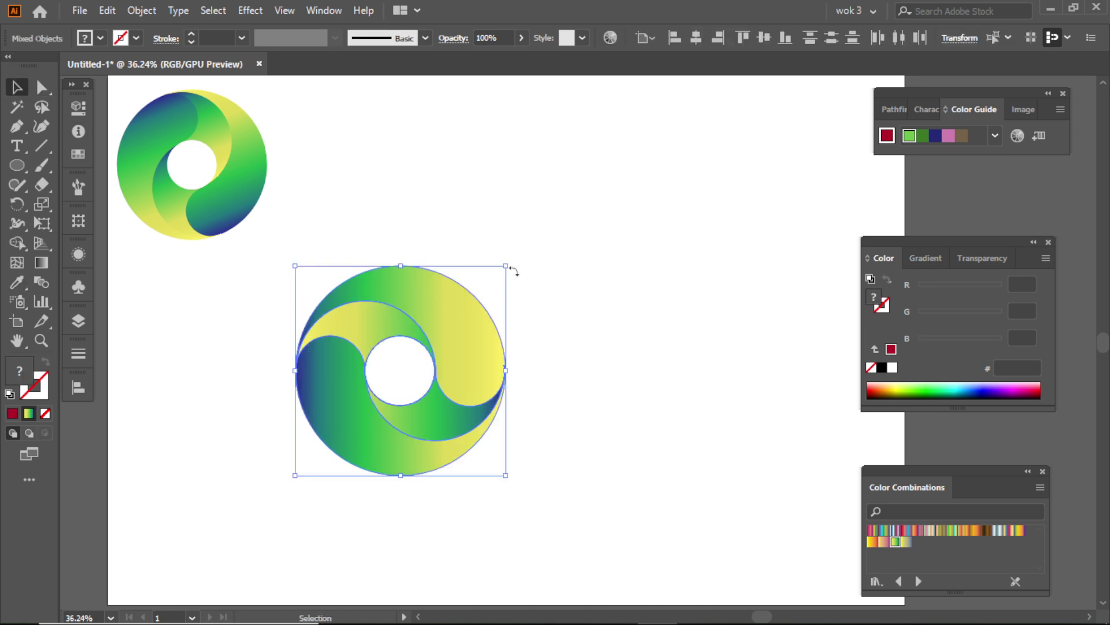
{"action": "left_click_drag", "start_coordinate": [509, 265], "coordinate": [606, 324]}
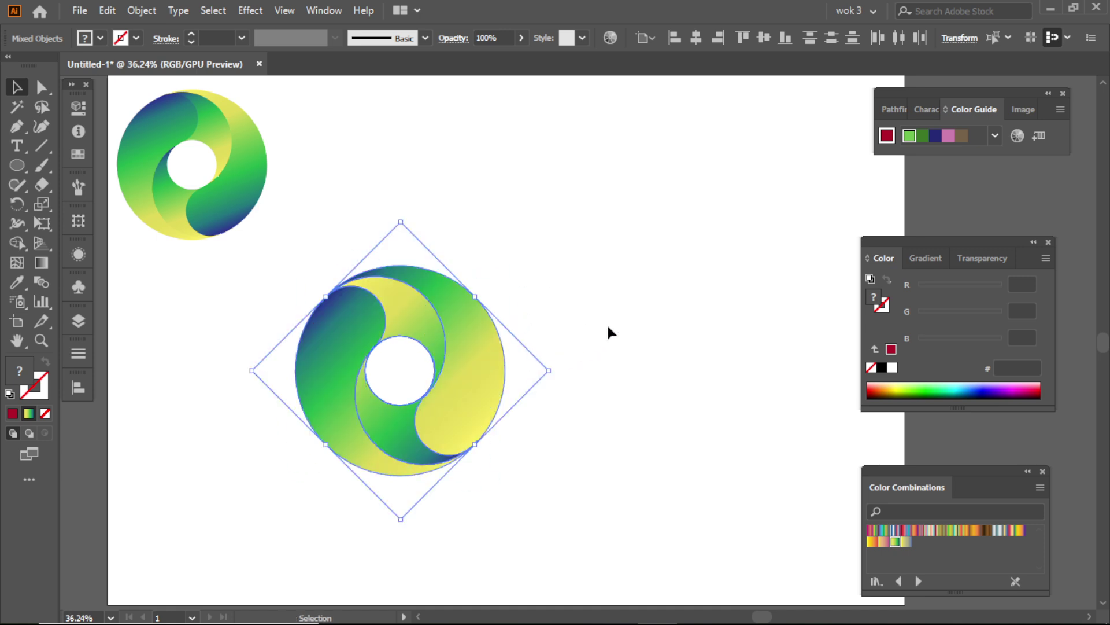
{"action": "left_click", "coordinate": [601, 332]}
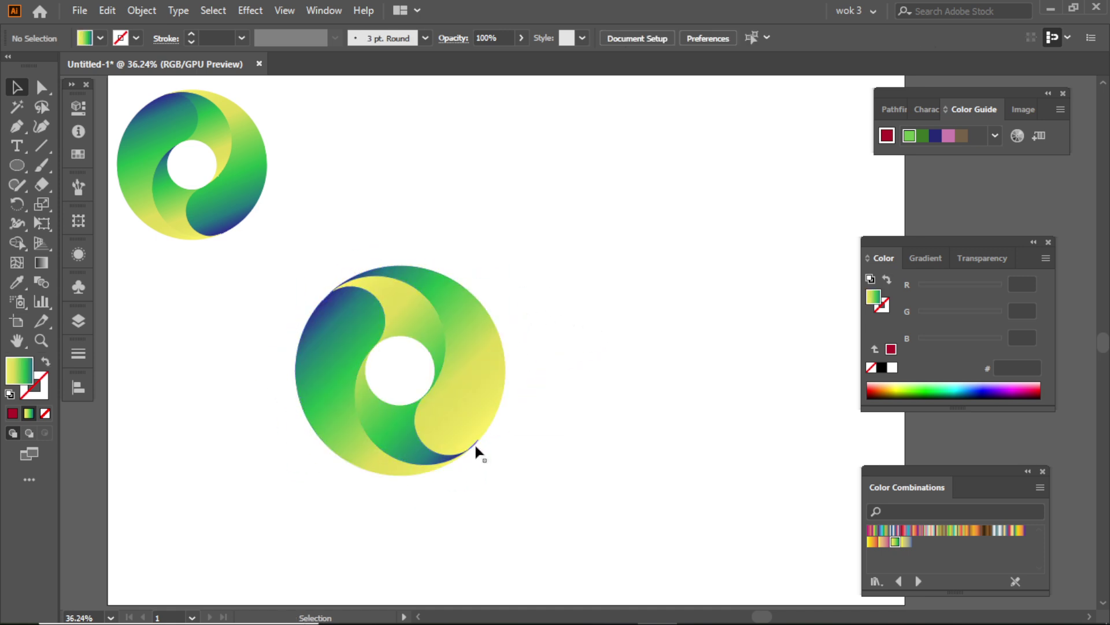
Step: Delete the stray sliver on the gradient ring's lower-right edge using Direct Selection
{"action": "key", "text": "a"}
{"action": "left_click_drag", "start_coordinate": [476, 446], "coordinate": [526, 453]}
{"action": "left_click", "coordinate": [531, 455]}
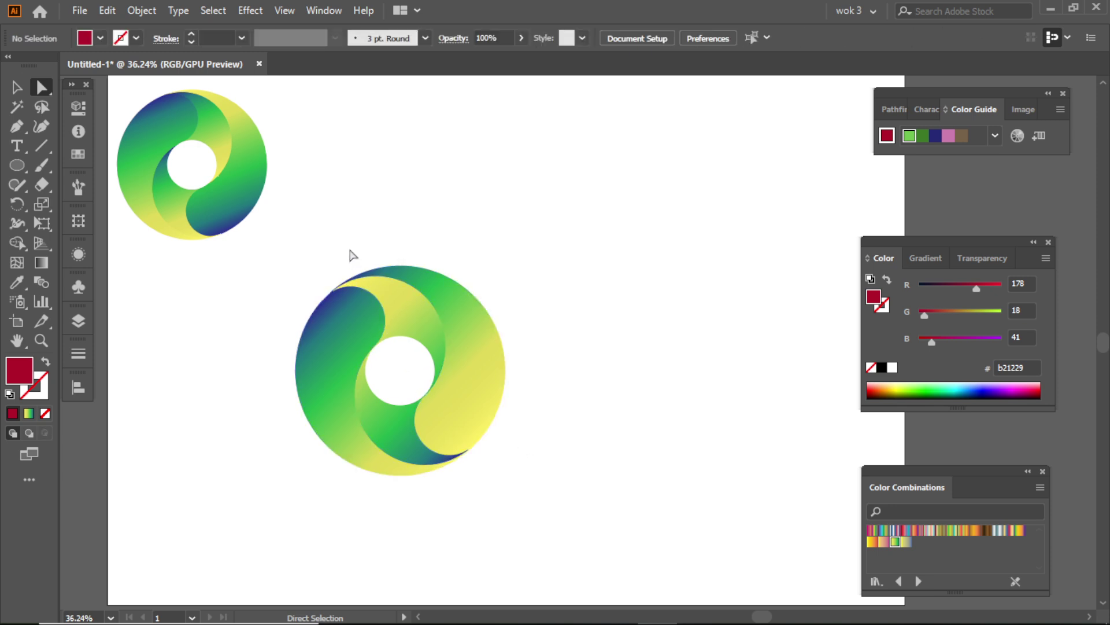